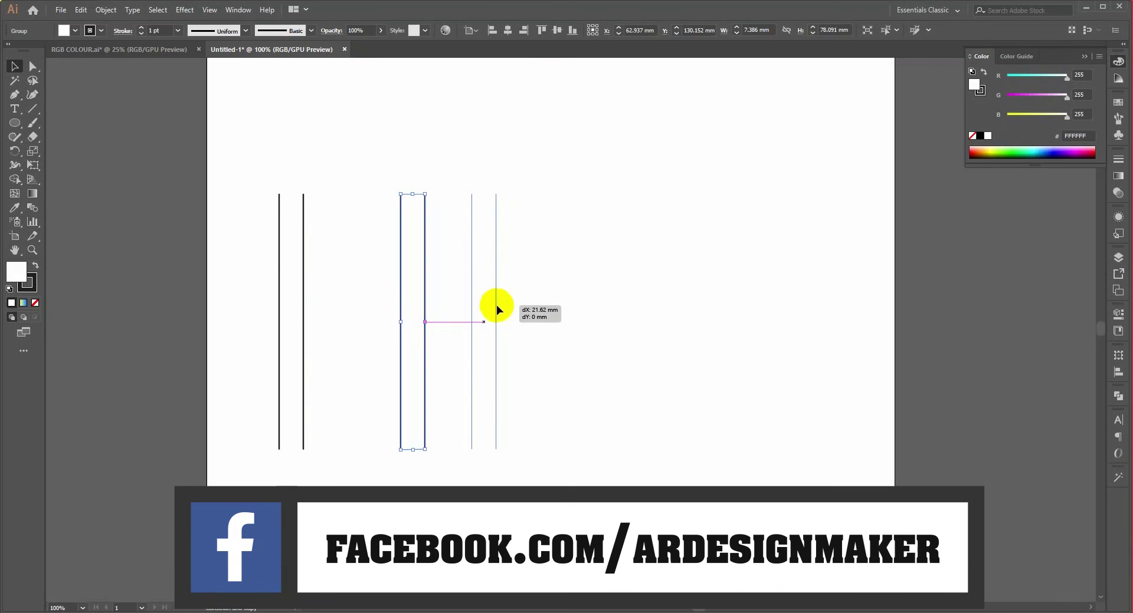
Step: Duplicate the two vertical line pairs beside the originals, making a row of four pairs apart from the spare pair
{"action": "left_click_drag", "start_coordinate": [377, 308], "coordinate": [602, 299]}
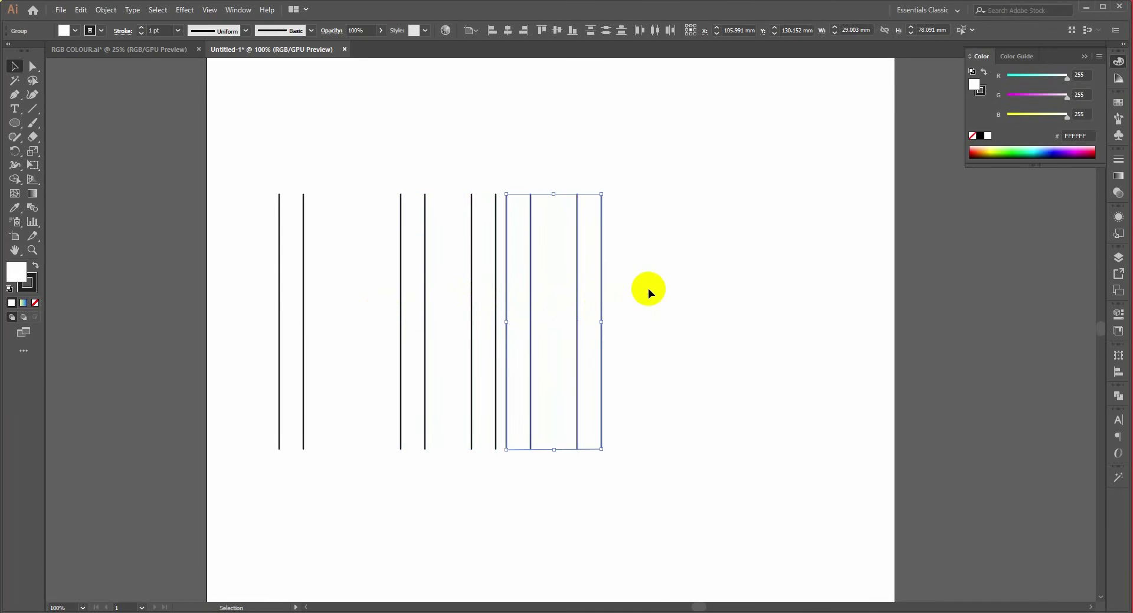
Step: Copy the spare pair of vertical lines that stands apart from the row and paste the copy in back
{"action": "left_click_drag", "start_coordinate": [161, 164], "coordinate": [361, 233]}
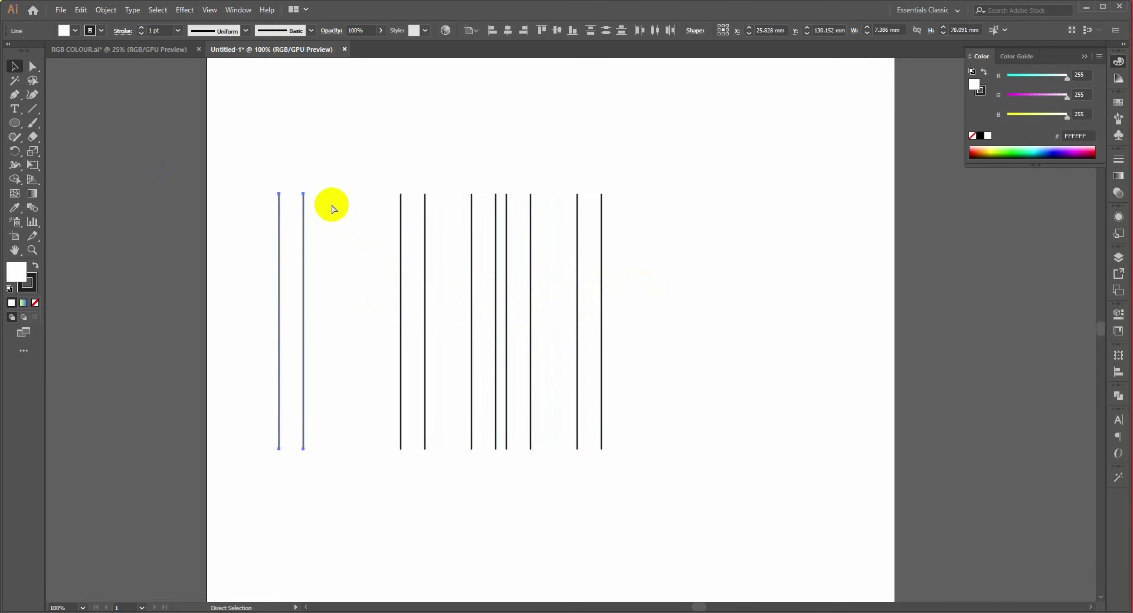
{"action": "left_click", "coordinate": [61, 10]}
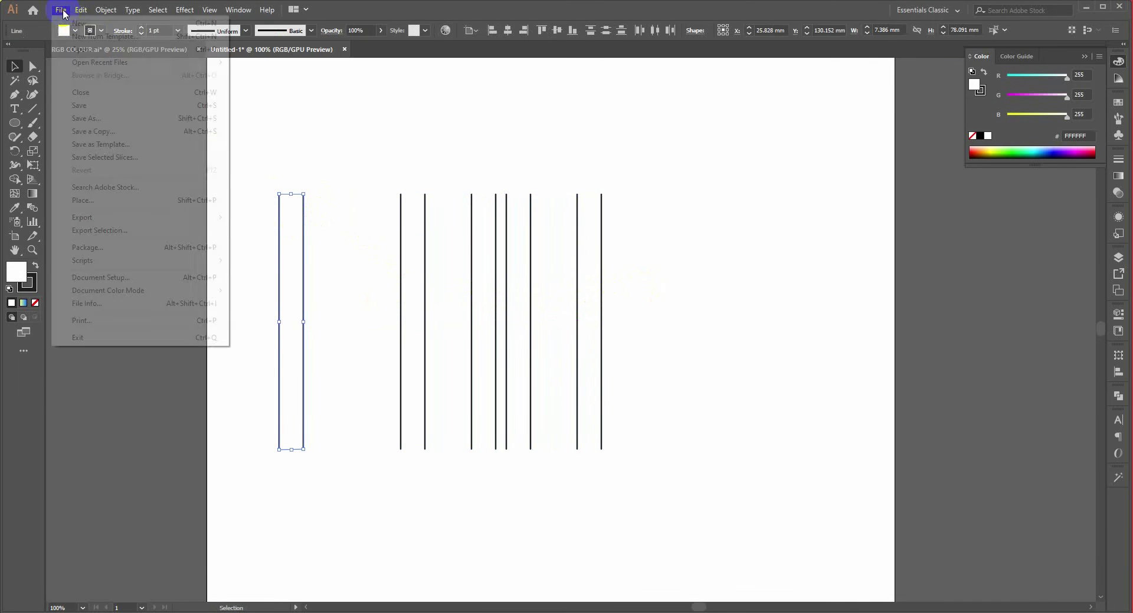
{"action": "mouse_move", "coordinate": [78, 11]}
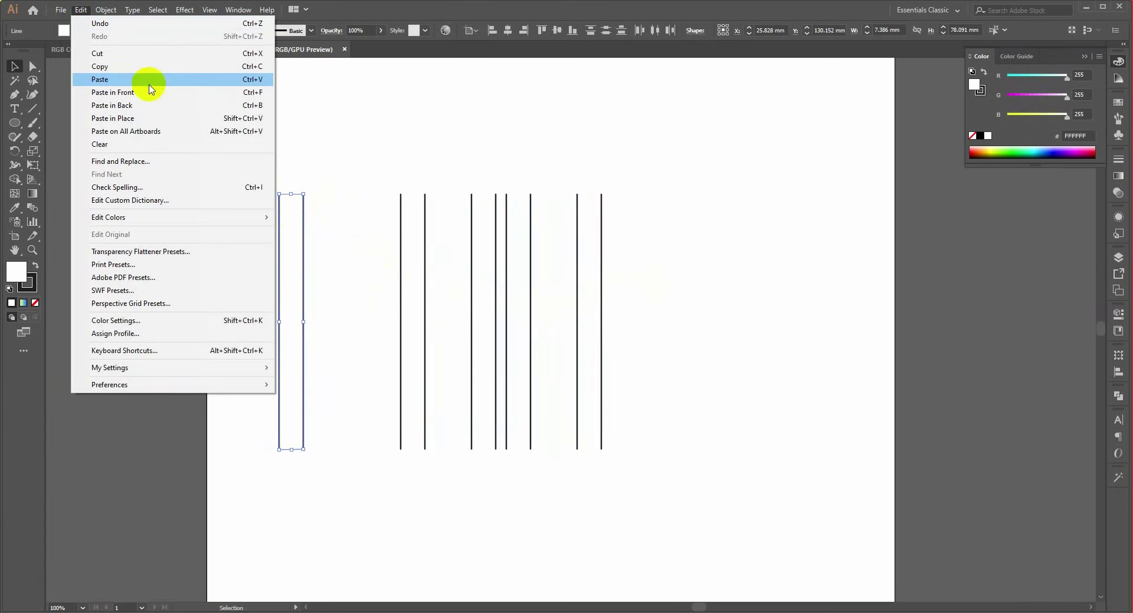
{"action": "left_click", "coordinate": [164, 74]}
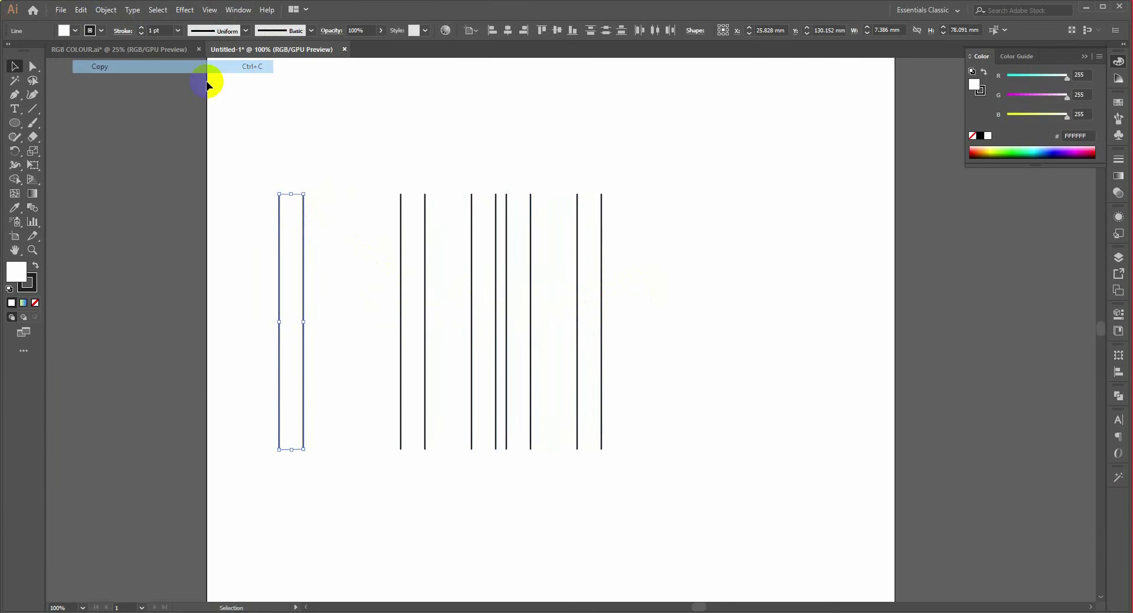
{"action": "left_click", "coordinate": [83, 11]}
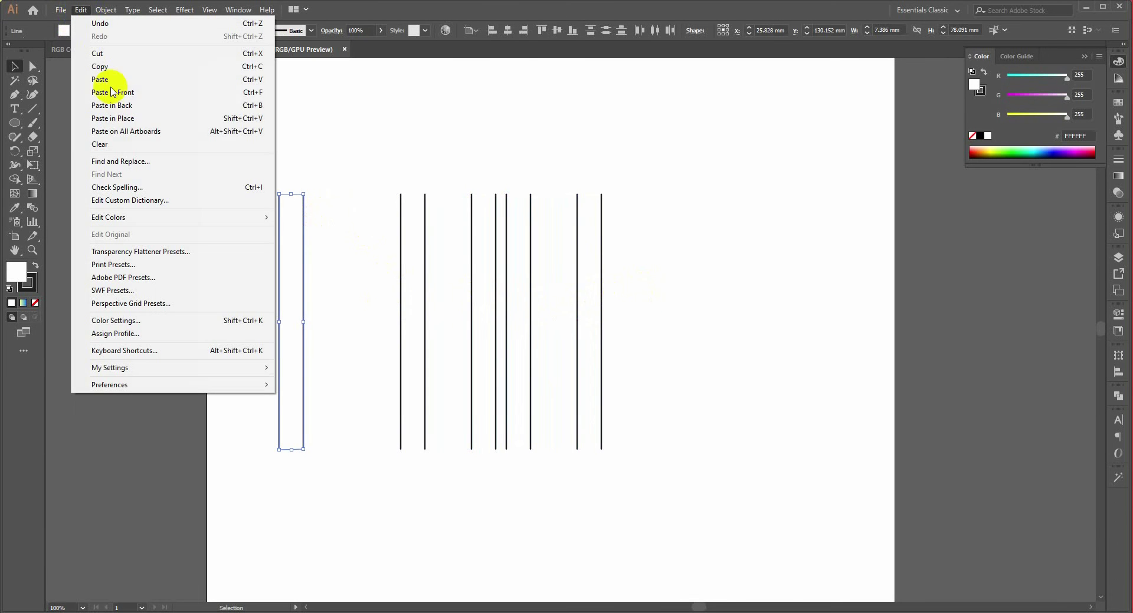
{"action": "left_click", "coordinate": [147, 107]}
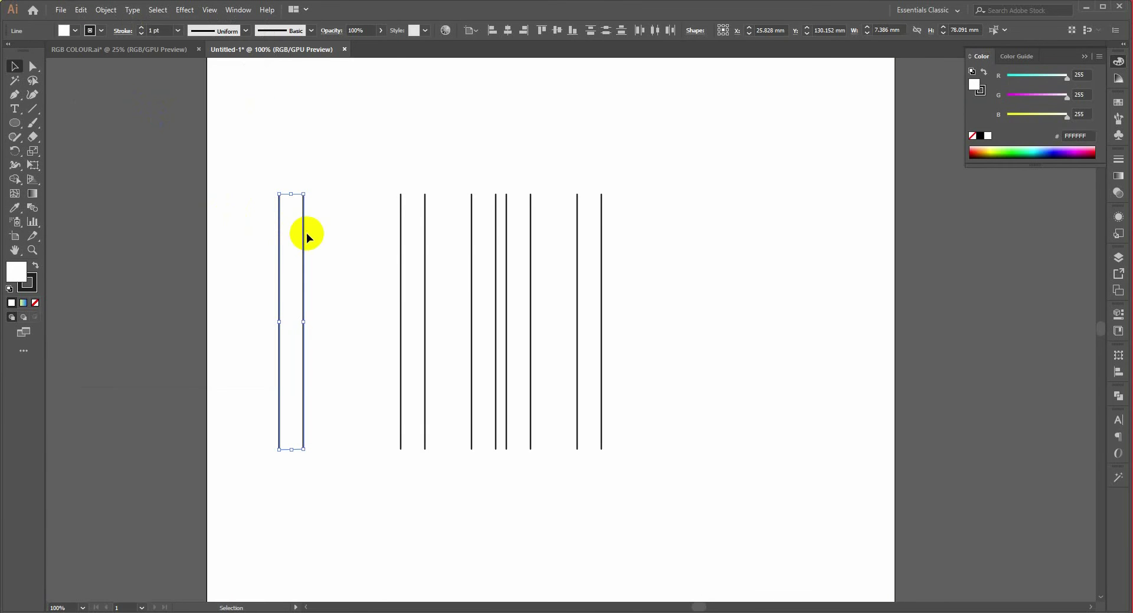
Step: Move one spare line pair onto the row of vertical pairs and rotate it to horizontal across their upper part
{"action": "left_click_drag", "start_coordinate": [303, 236], "coordinate": [413, 226]}
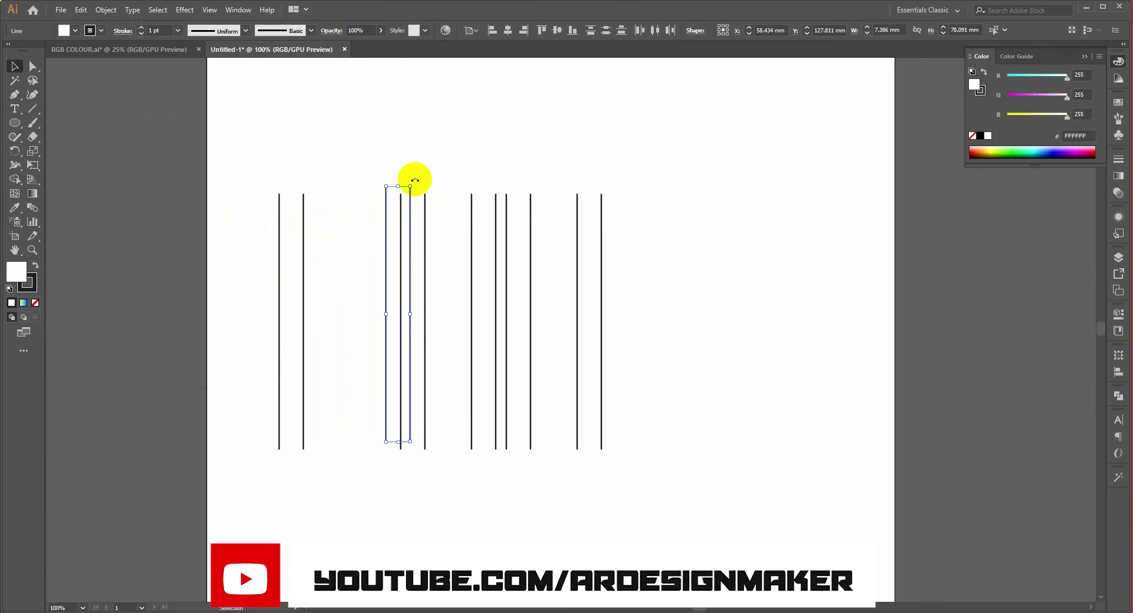
{"action": "left_click_drag", "start_coordinate": [412, 177], "coordinate": [558, 203]}
{"action": "left_click", "coordinate": [662, 171]}
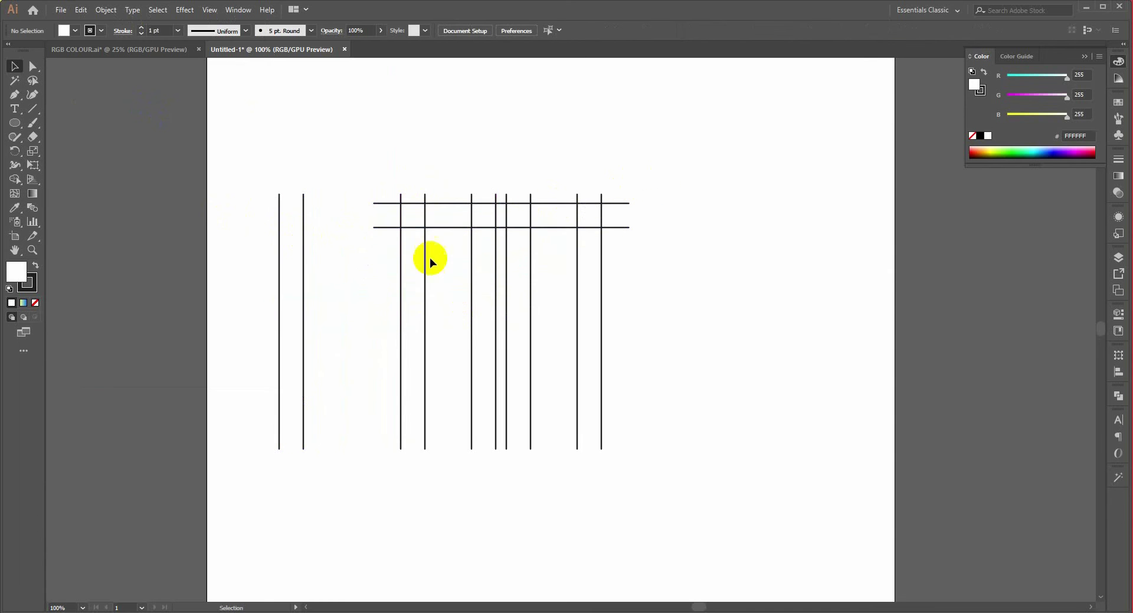
Step: Duplicate the horizontal line pair about 27 mm lower across the vertical pairs
{"action": "left_click", "coordinate": [279, 306]}
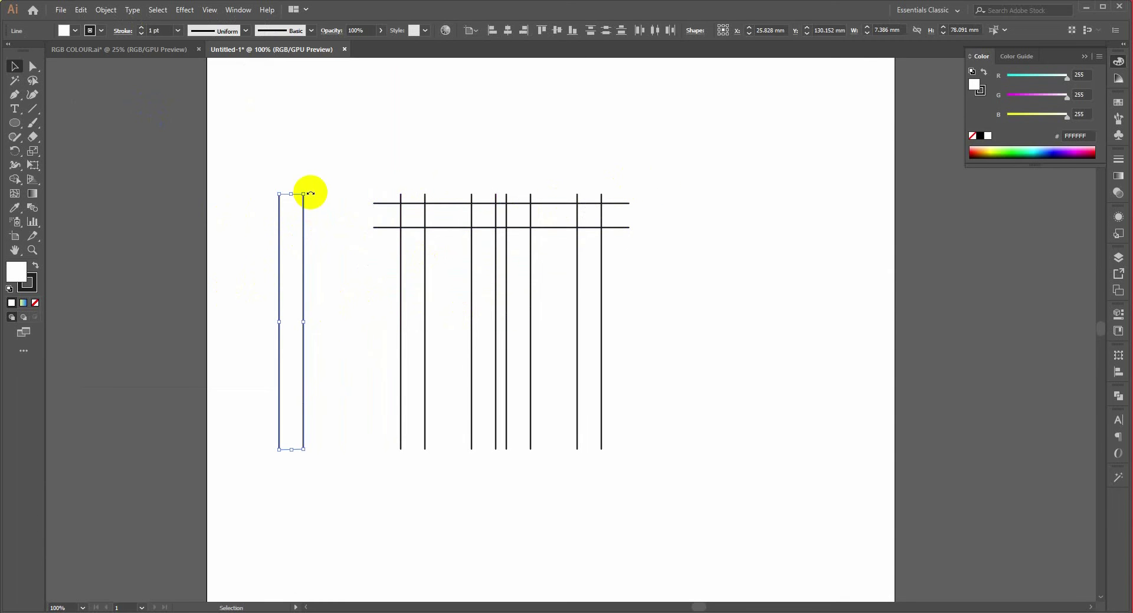
{"action": "left_click", "coordinate": [366, 180]}
{"action": "left_click", "coordinate": [394, 227]}
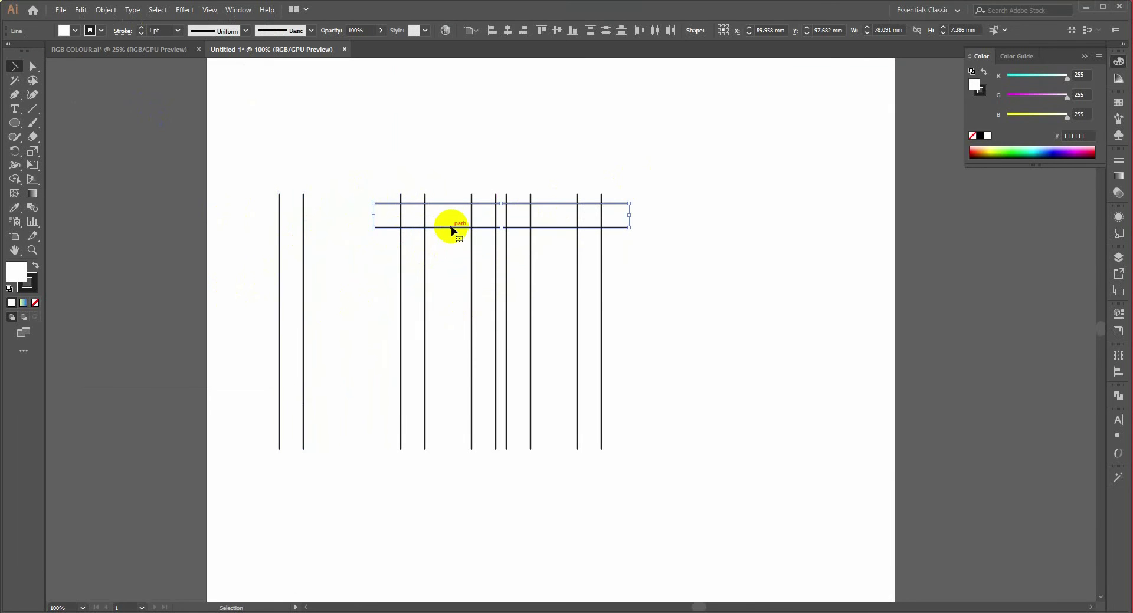
{"action": "left_click_drag", "start_coordinate": [451, 230], "coordinate": [454, 315]}
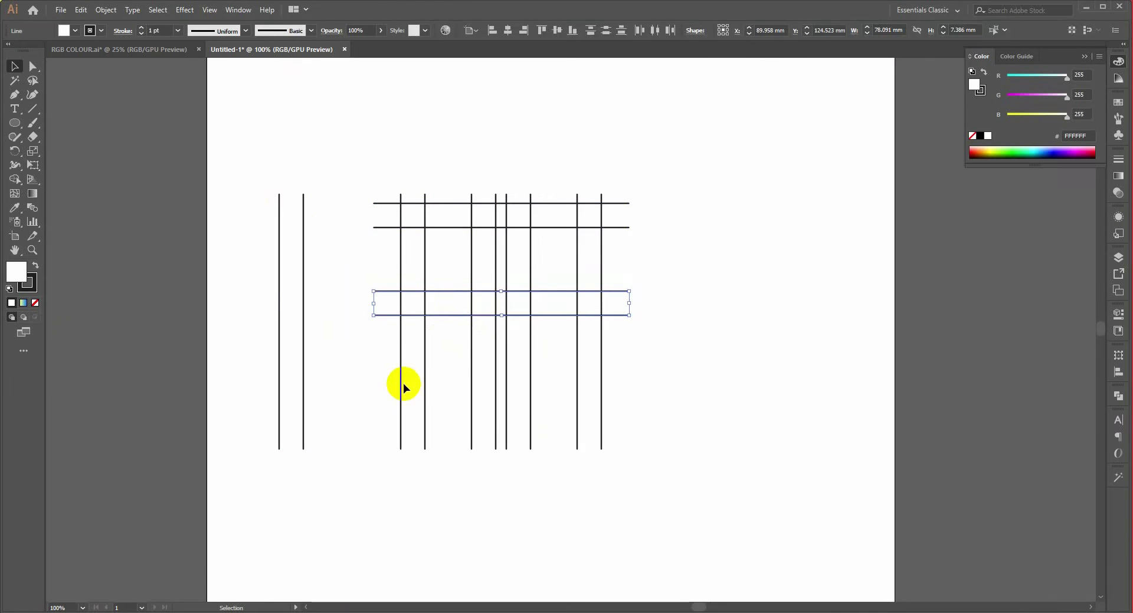
{"action": "left_click", "coordinate": [343, 328]}
Step: Duplicate the spare vertical pair onto the grid's lower centre and make a copy of it rotated by 35°
{"action": "left_click_drag", "start_coordinate": [241, 189], "coordinate": [339, 272]}
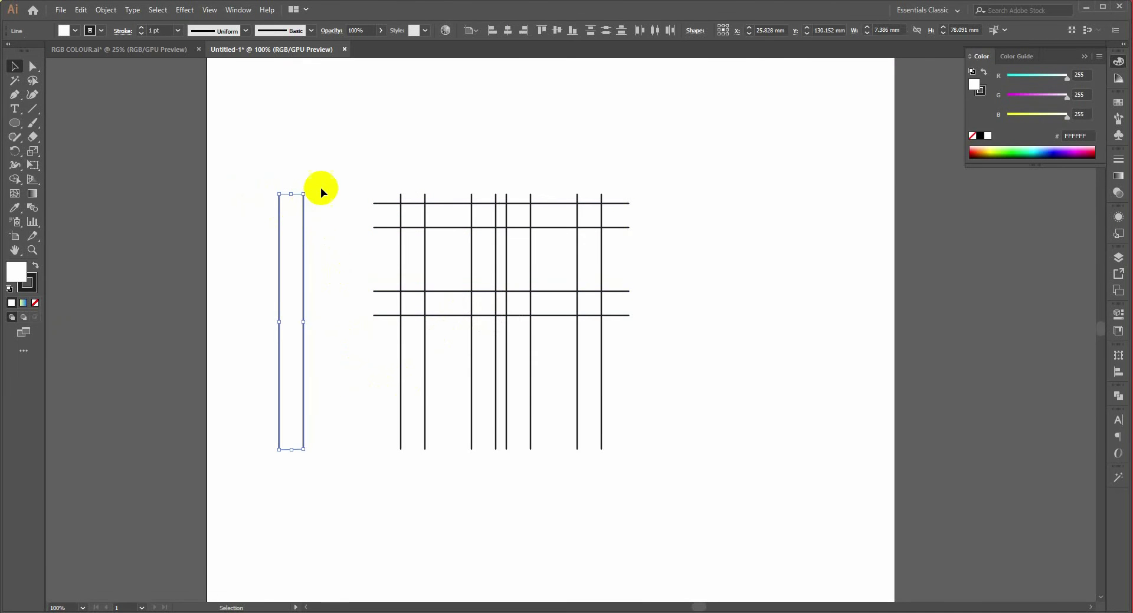
{"action": "left_click_drag", "start_coordinate": [301, 236], "coordinate": [514, 319]}
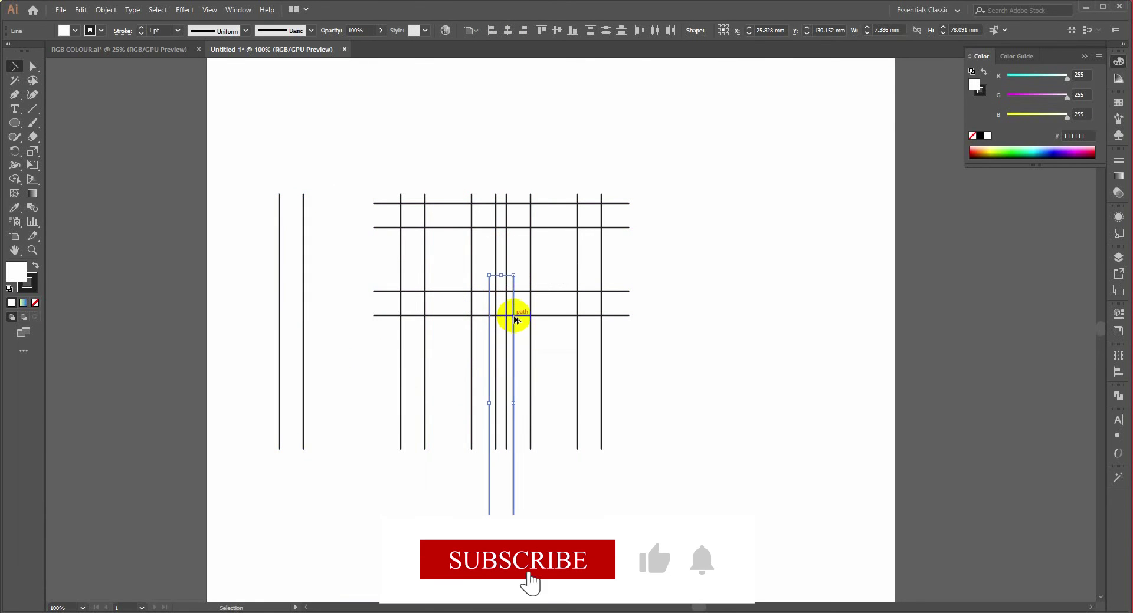
{"action": "right_click", "coordinate": [514, 317]}
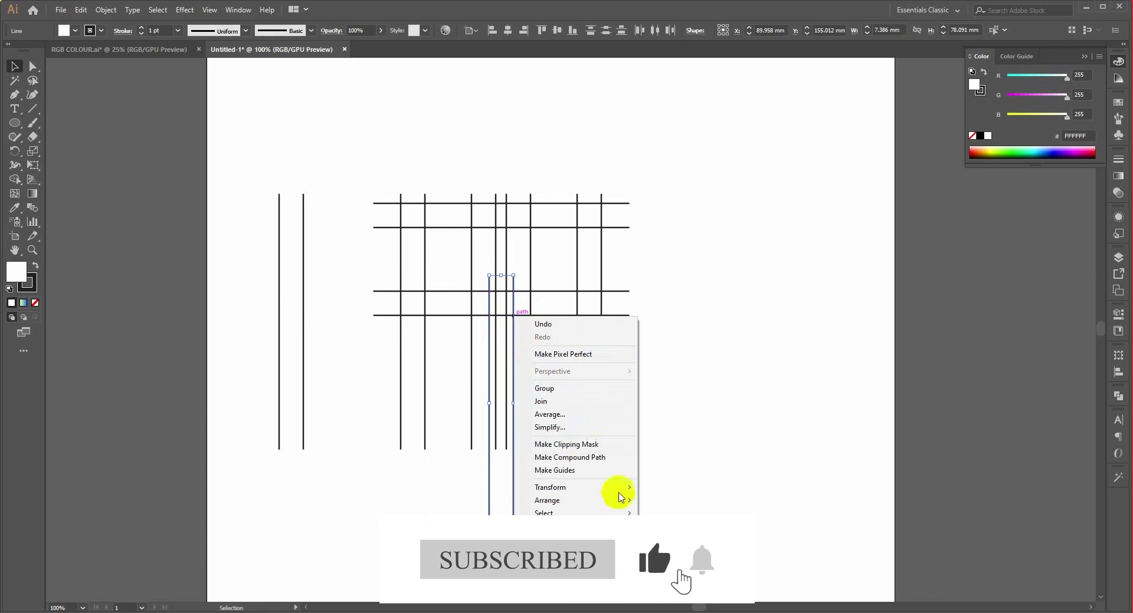
{"action": "mouse_move", "coordinate": [617, 500]}
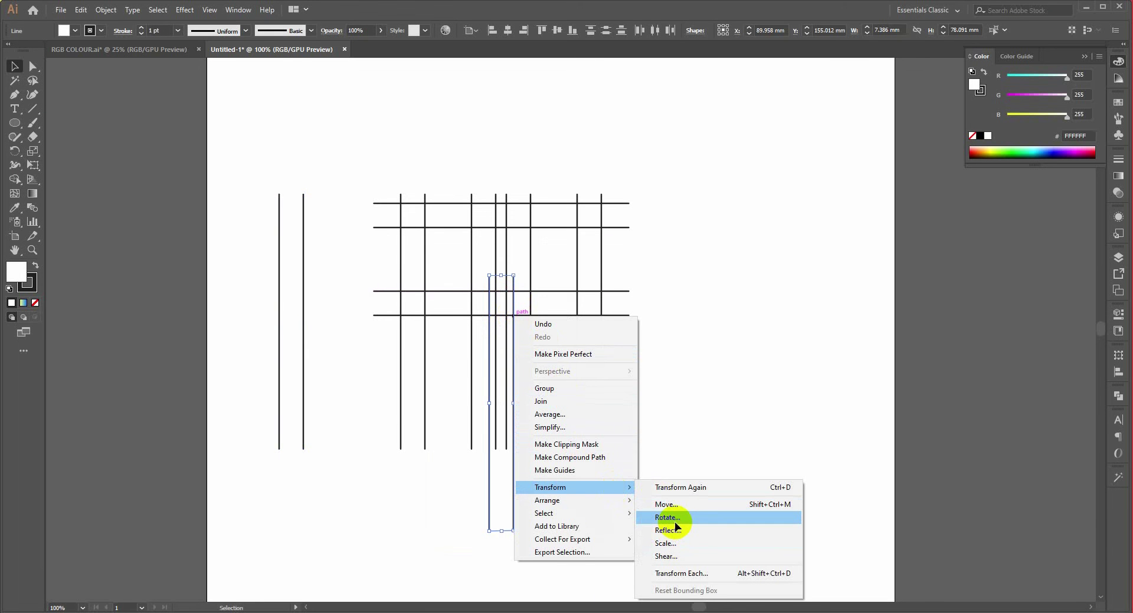
{"action": "left_click", "coordinate": [674, 522]}
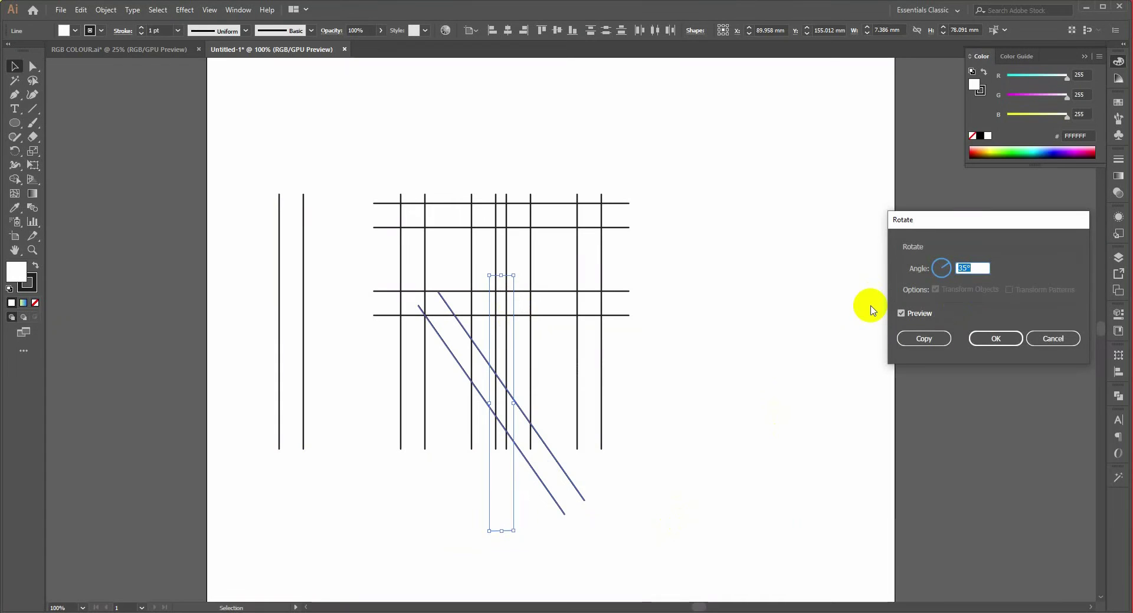
{"action": "left_click", "coordinate": [919, 342]}
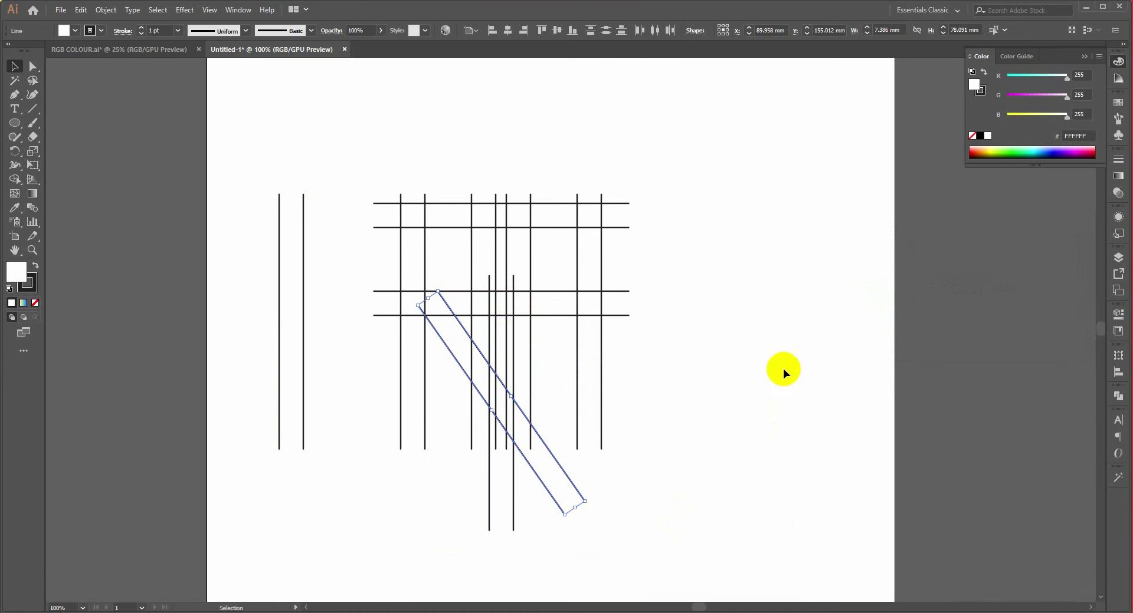
Step: Delete the unrotated pair at the grid's lower centre and move the diagonal pair about 21 mm left and 11 mm up
{"action": "left_click_drag", "start_coordinate": [525, 521], "coordinate": [424, 504]}
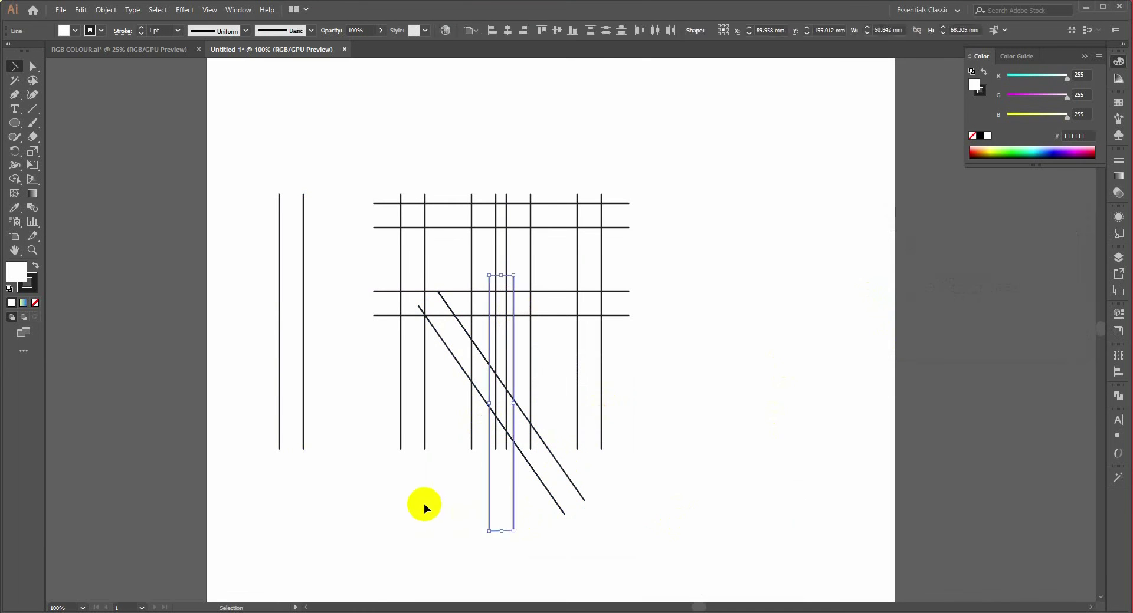
{"action": "key", "text": "Delete"}
{"action": "left_click", "coordinate": [555, 459]}
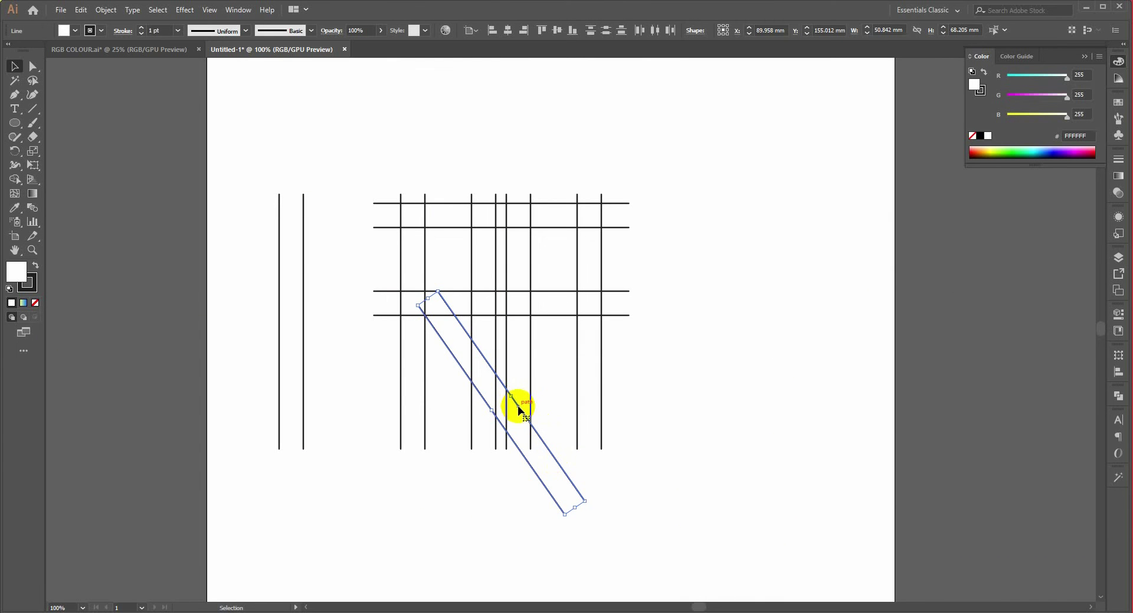
{"action": "left_click_drag", "start_coordinate": [519, 410], "coordinate": [446, 371]}
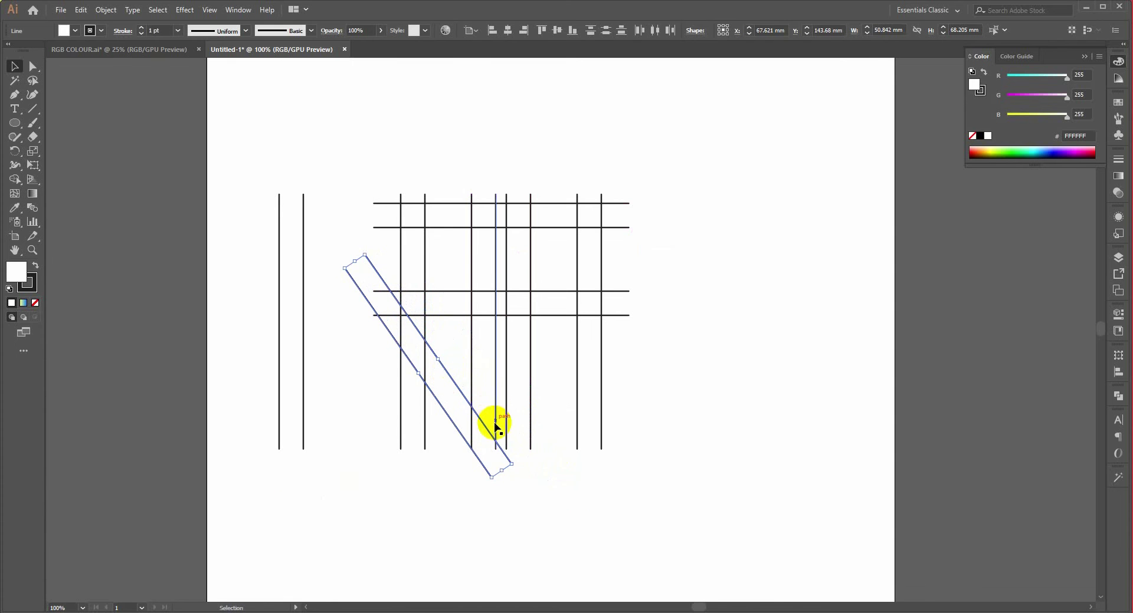
{"action": "left_click_drag", "start_coordinate": [485, 428], "coordinate": [488, 430]}
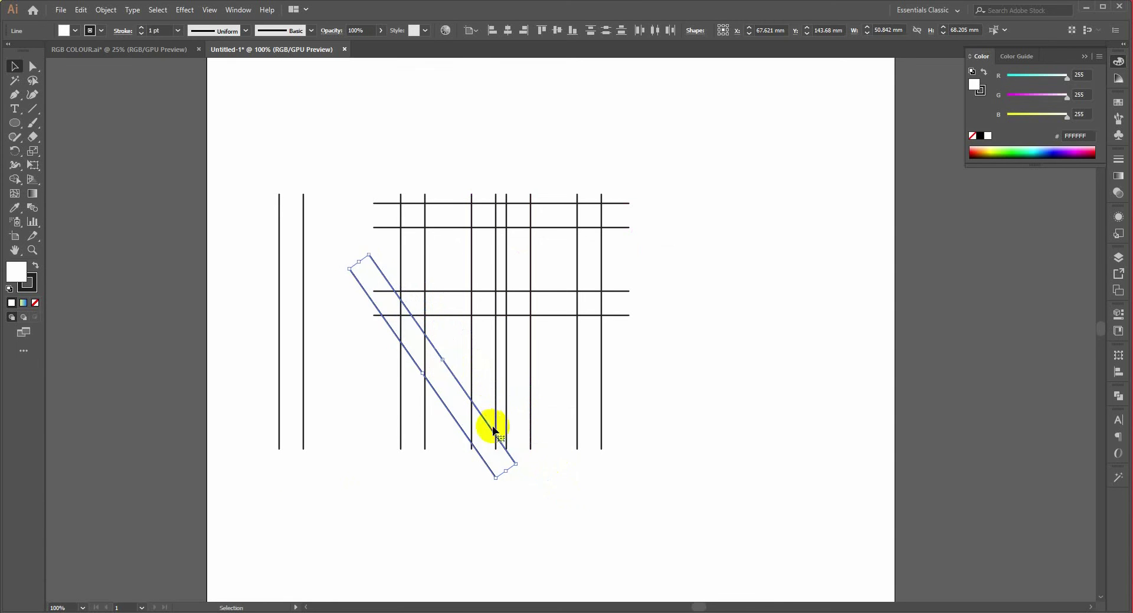
Step: Group the two diagonal lines crossing the grid
{"action": "left_click_drag", "start_coordinate": [512, 498], "coordinate": [451, 469]}
{"action": "left_click_drag", "start_coordinate": [526, 462], "coordinate": [476, 481]}
{"action": "key", "text": "ctrl+j"}
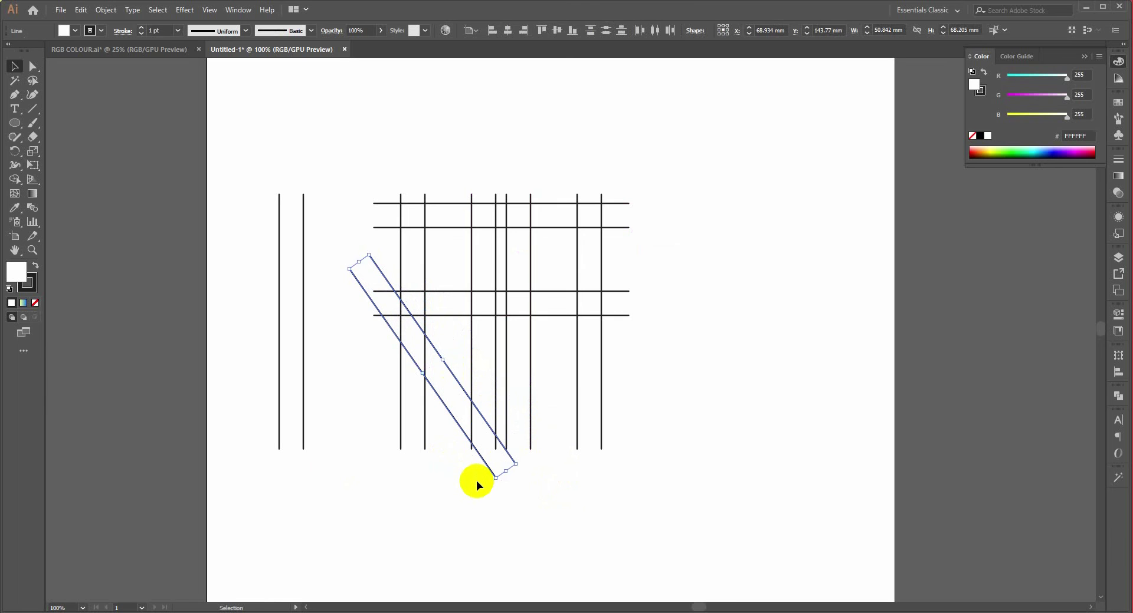
{"action": "right_click", "coordinate": [465, 391]}
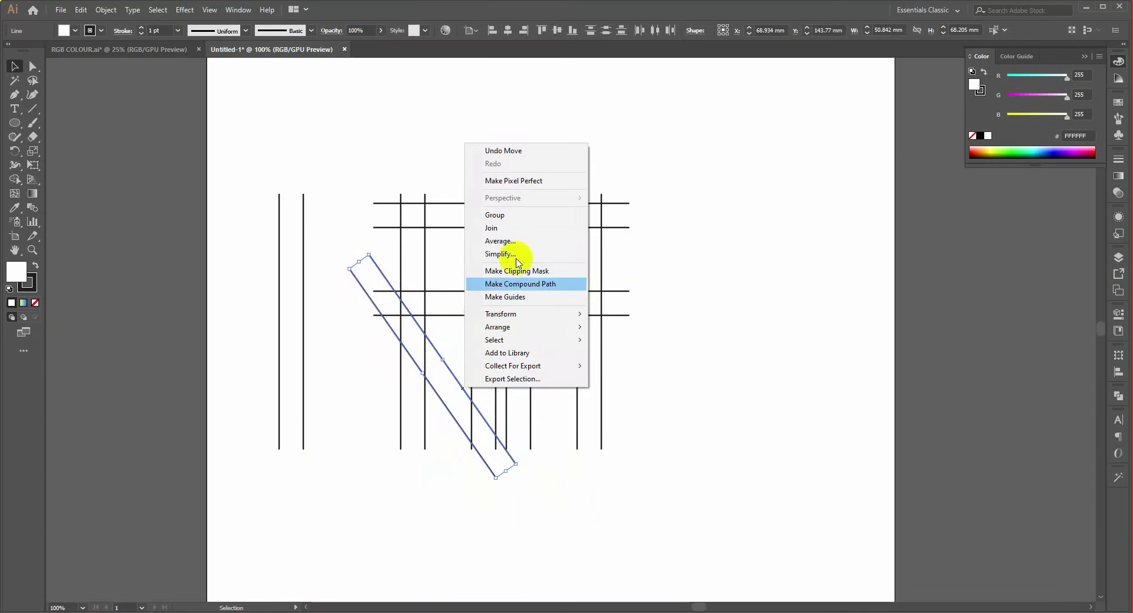
{"action": "left_click", "coordinate": [444, 459]}
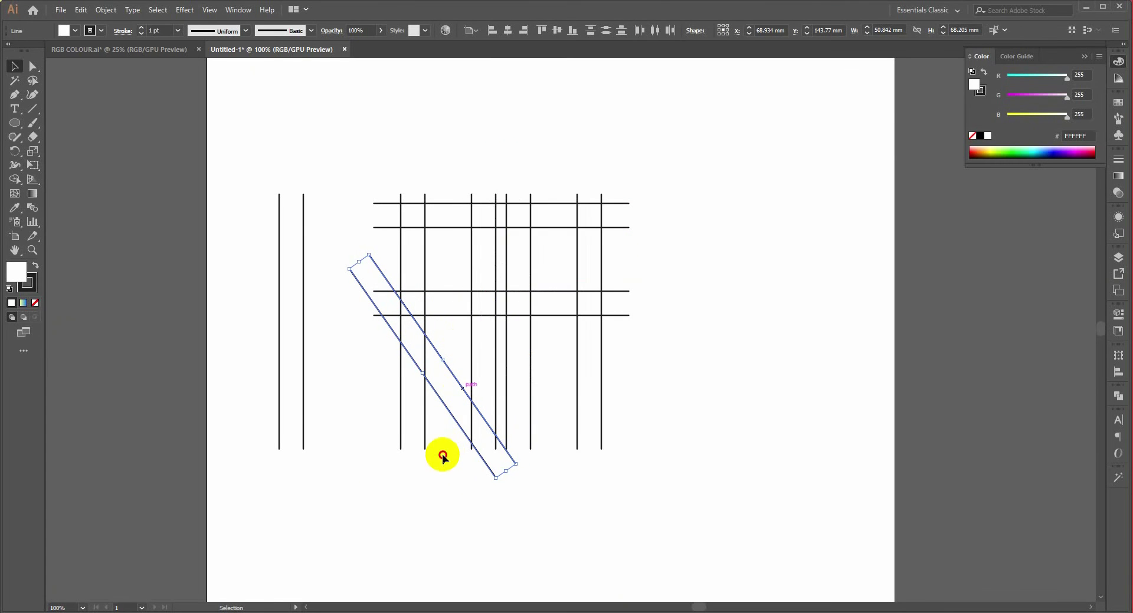
{"action": "left_click", "coordinate": [442, 453]}
{"action": "left_click", "coordinate": [445, 364]}
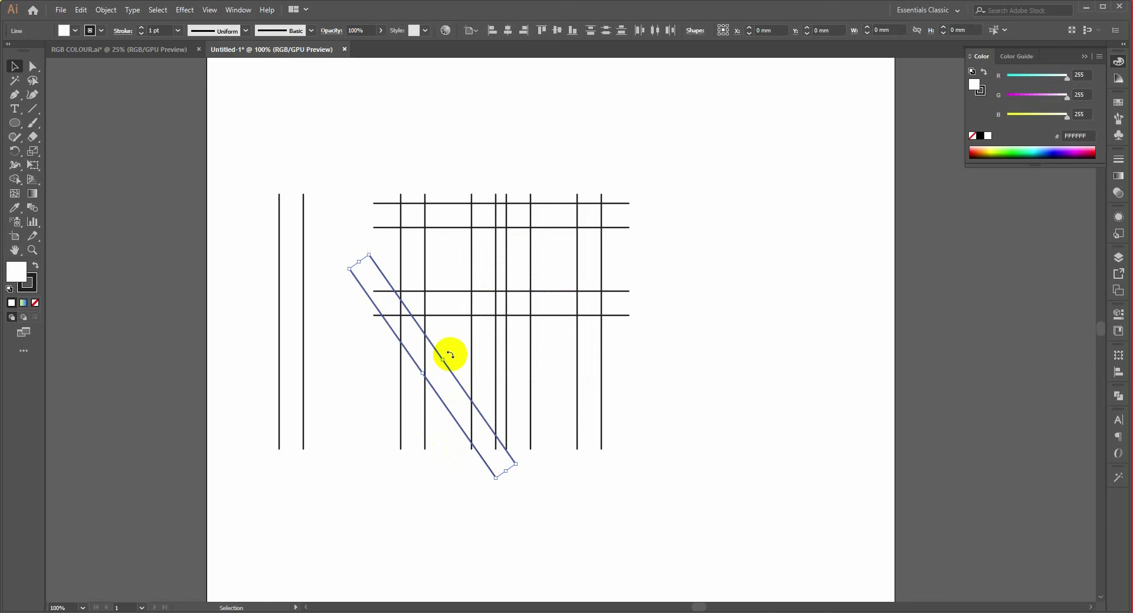
{"action": "right_click", "coordinate": [450, 354]}
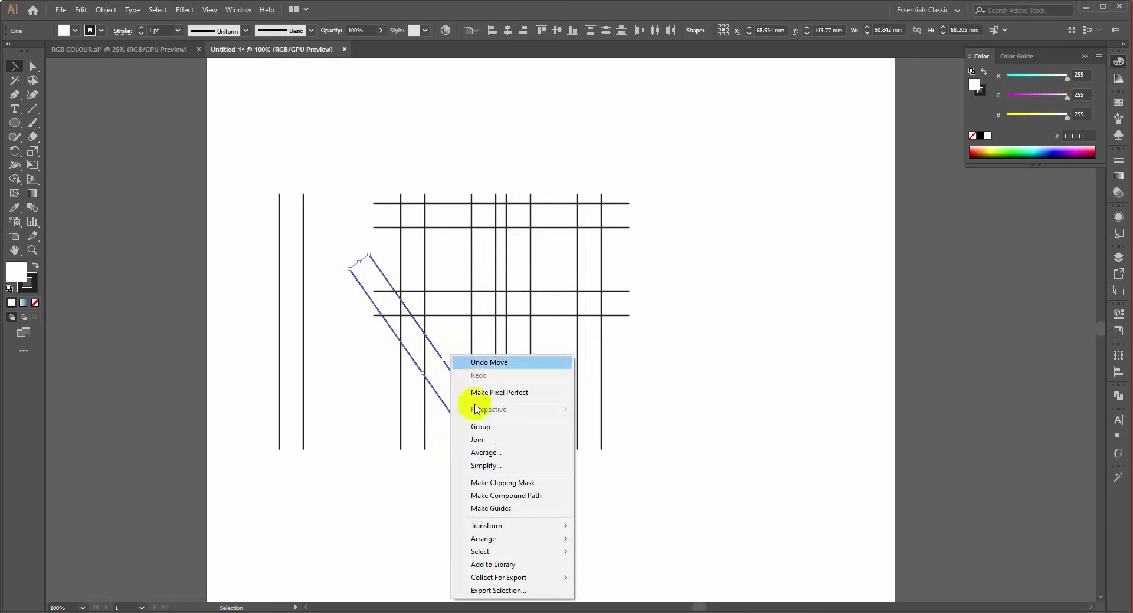
{"action": "left_click", "coordinate": [505, 430]}
{"action": "left_click", "coordinate": [506, 498]}
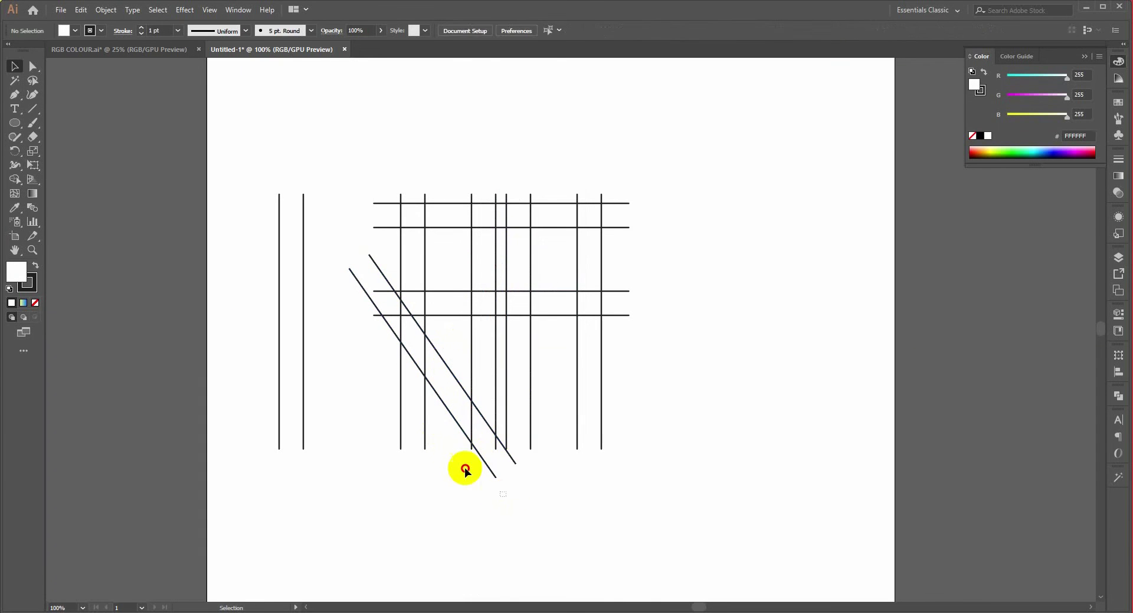
{"action": "left_click", "coordinate": [470, 464]}
{"action": "right_click", "coordinate": [472, 464]}
{"action": "mouse_move", "coordinate": [543, 392]}
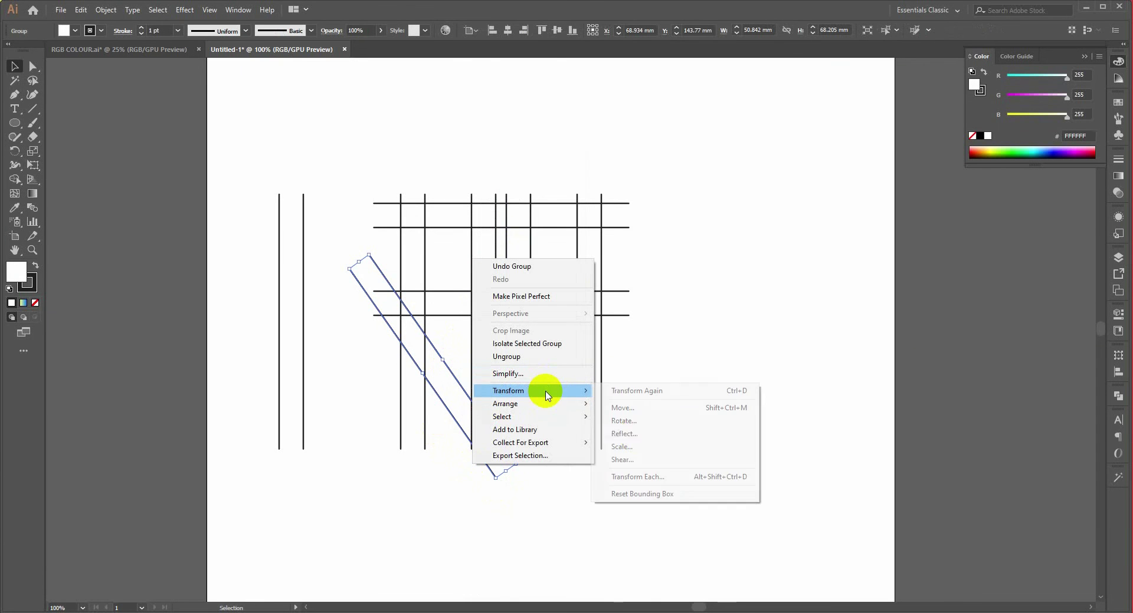
{"action": "left_click", "coordinate": [639, 422]}
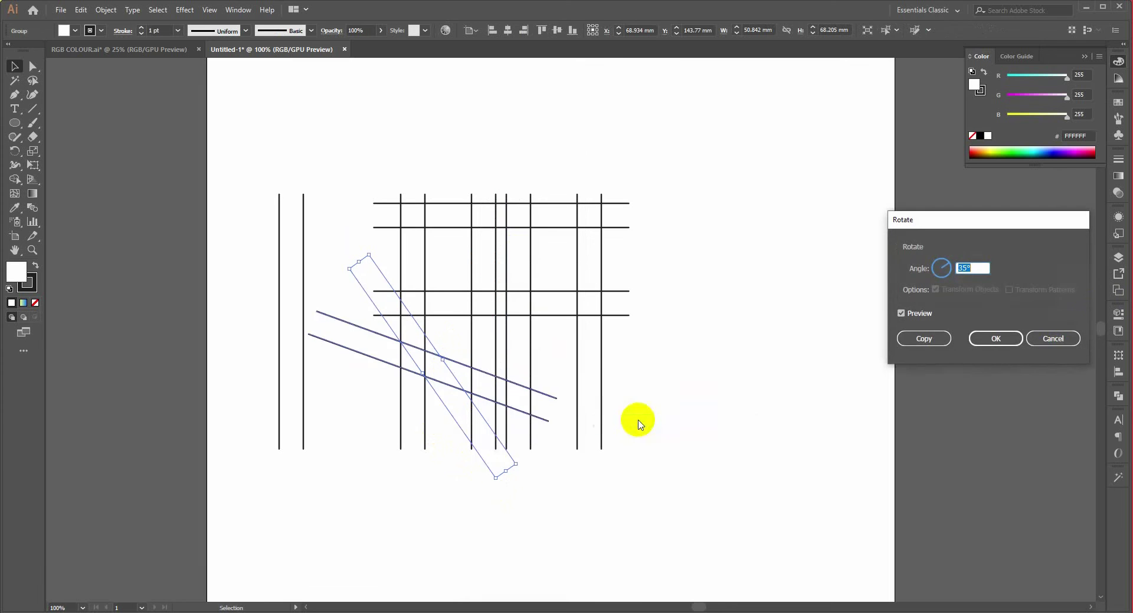
{"action": "left_click", "coordinate": [1053, 339]}
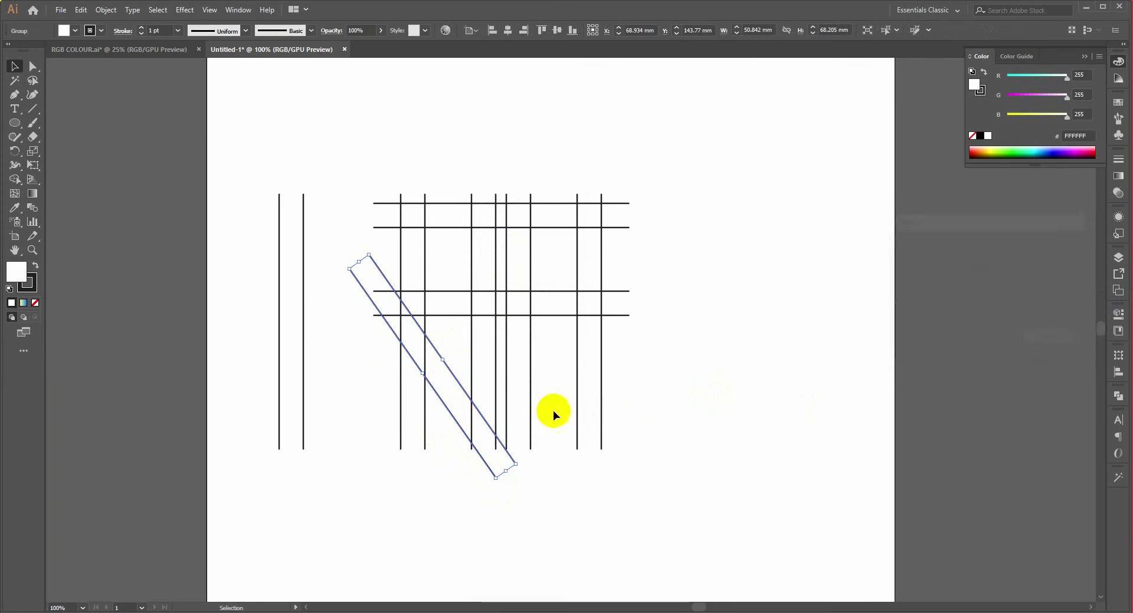
Step: Reflect a copy of the diagonal group about the vertical axis and move it right so the two groups form a V
{"action": "right_click", "coordinate": [496, 473]}
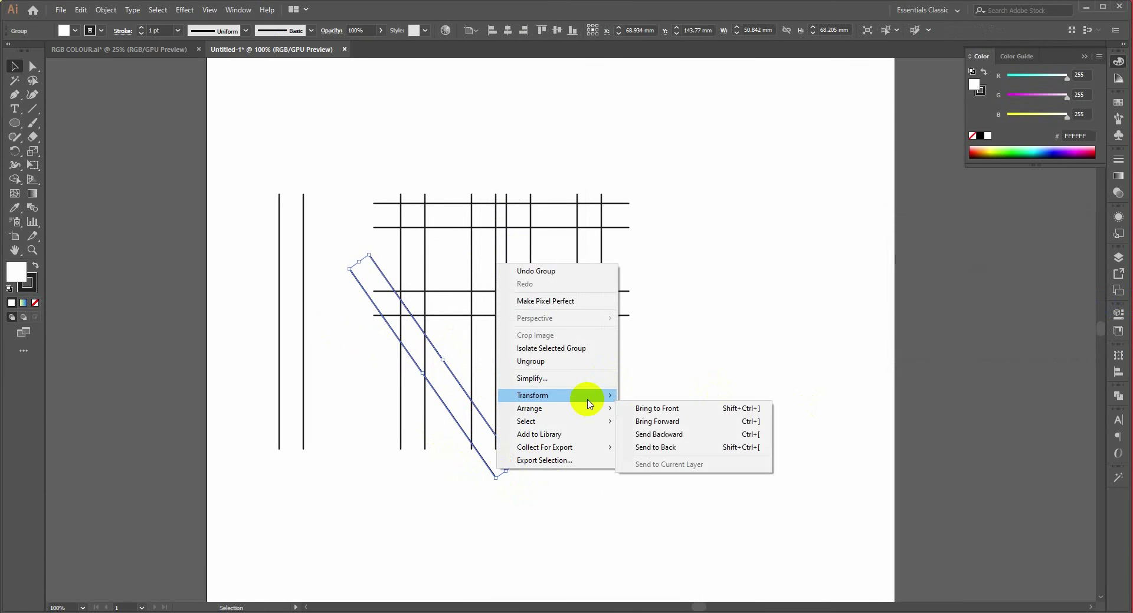
{"action": "mouse_move", "coordinate": [589, 404]}
{"action": "left_click", "coordinate": [643, 437]}
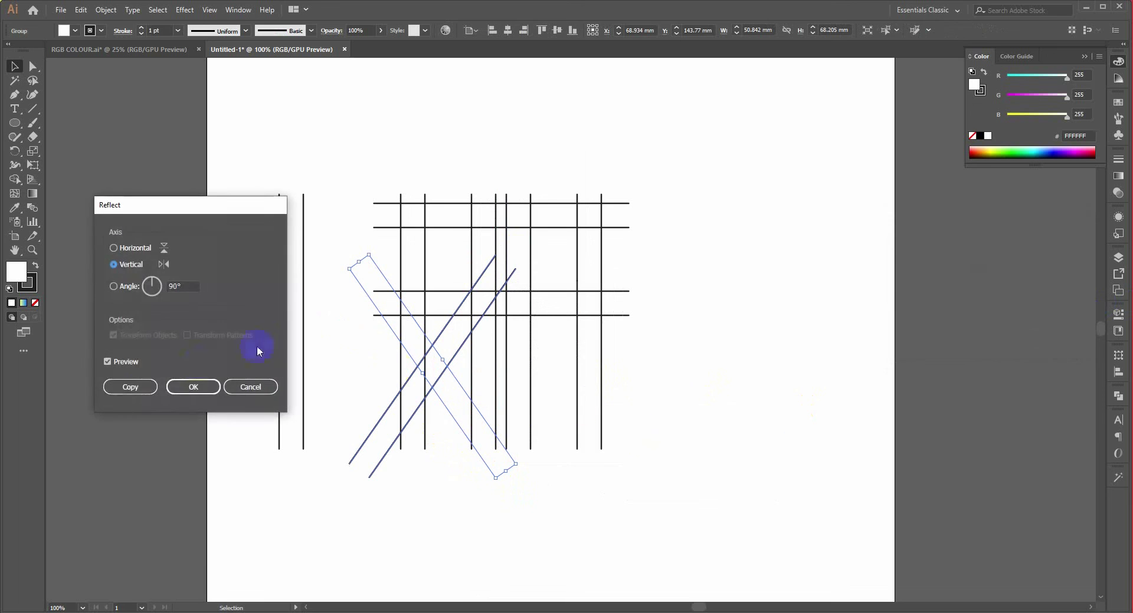
{"action": "left_click", "coordinate": [134, 391]}
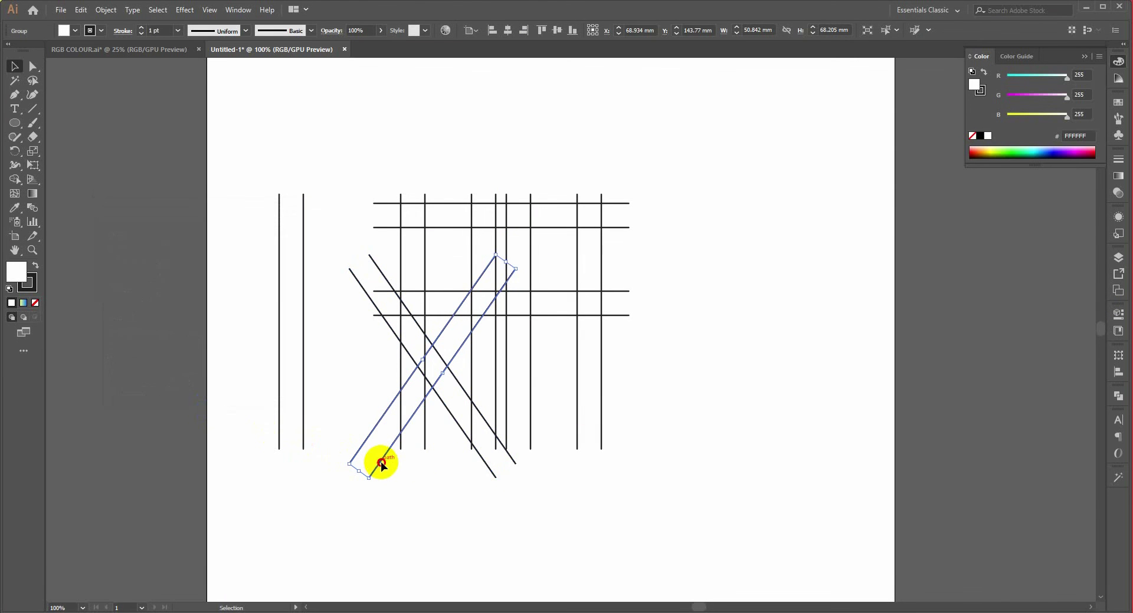
{"action": "left_click_drag", "start_coordinate": [381, 464], "coordinate": [513, 464]}
{"action": "left_click", "coordinate": [563, 480]}
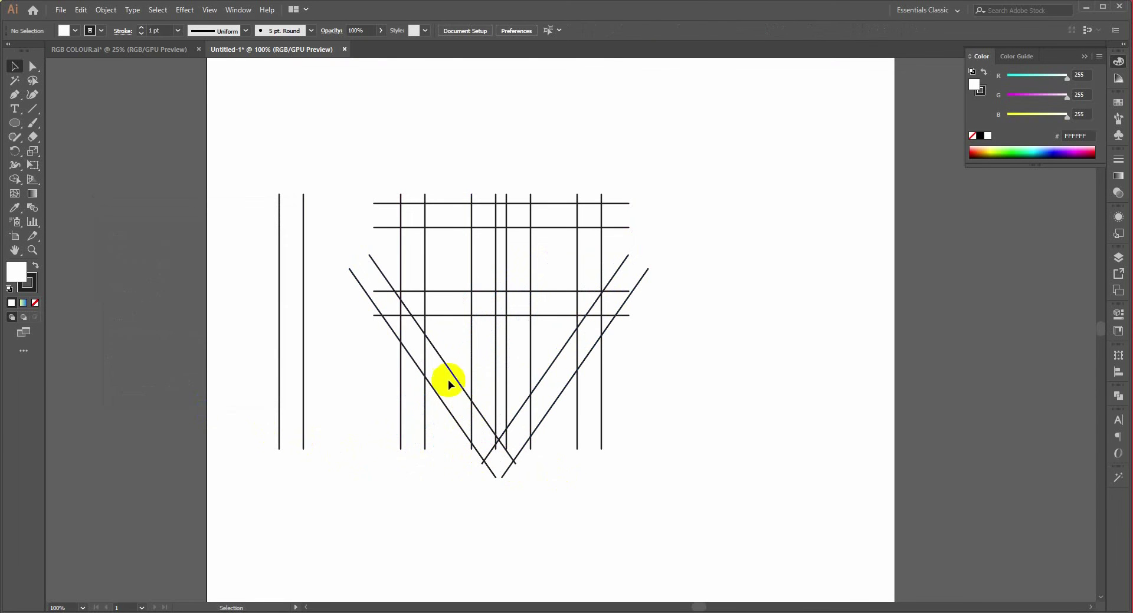
Step: Move the left diagonal group slightly right and up so its lower ends line up with the right diagonal group at the V's tip
{"action": "left_click_drag", "start_coordinate": [452, 376], "coordinate": [453, 374]}
{"action": "left_click", "coordinate": [632, 540]}
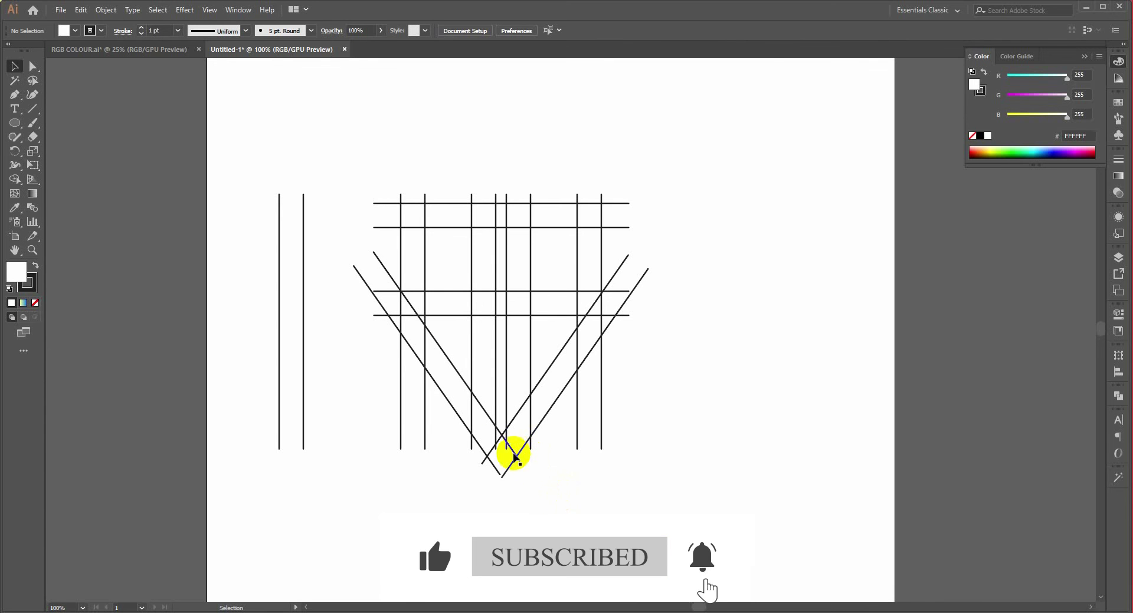
{"action": "scroll", "coordinate": [513, 454], "scroll_direction": "up", "scroll_amount": 2}
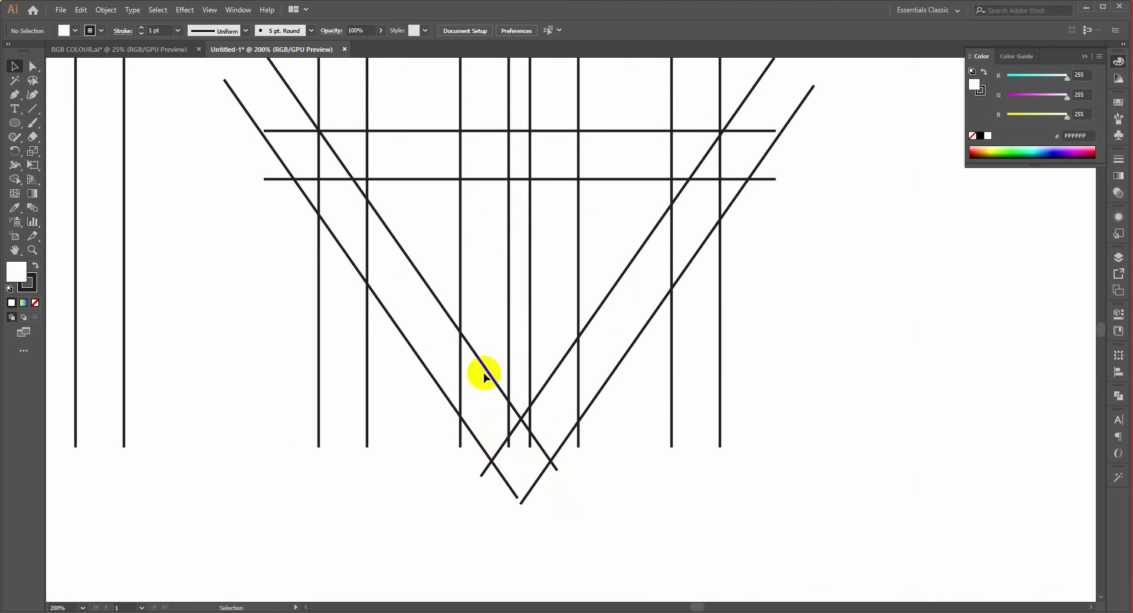
{"action": "scroll", "coordinate": [480, 374], "scroll_direction": "down", "scroll_amount": 3}
{"action": "key", "text": "ctrl+a"}
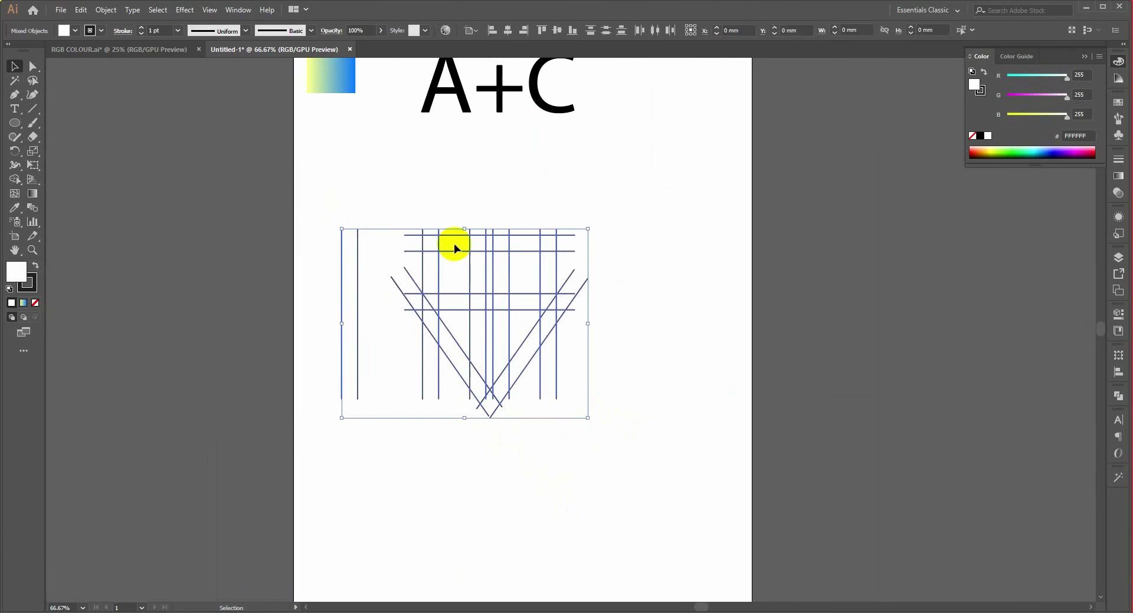
{"action": "left_click", "coordinate": [370, 241]}
{"action": "left_click_drag", "start_coordinate": [370, 242], "coordinate": [519, 298]}
{"action": "right_click", "coordinate": [519, 298]}
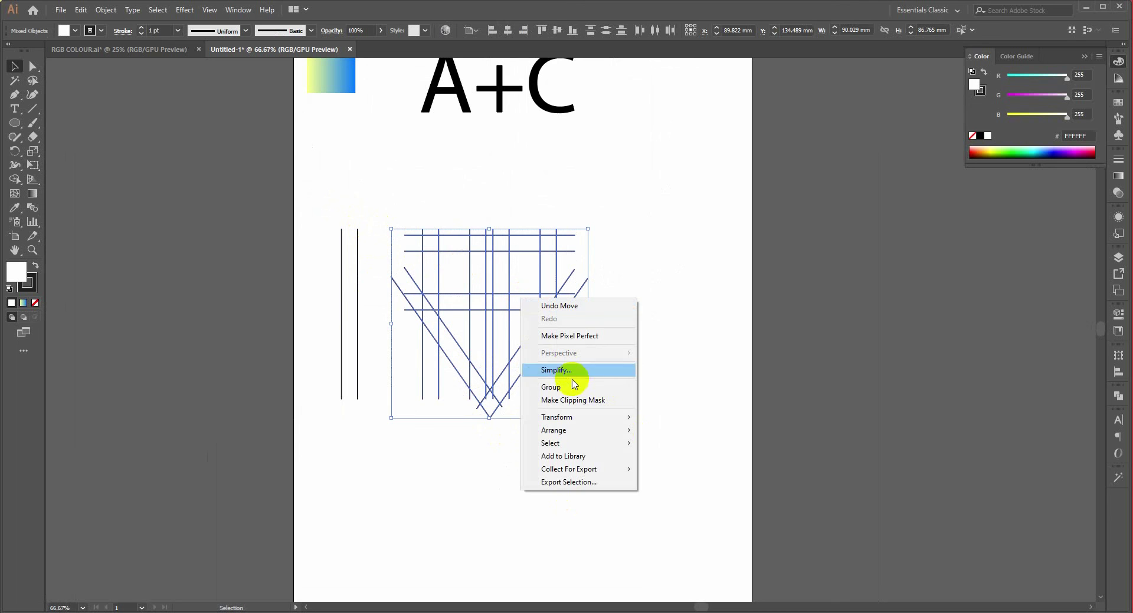
{"action": "left_click", "coordinate": [622, 384]}
{"action": "left_click", "coordinate": [510, 381]}
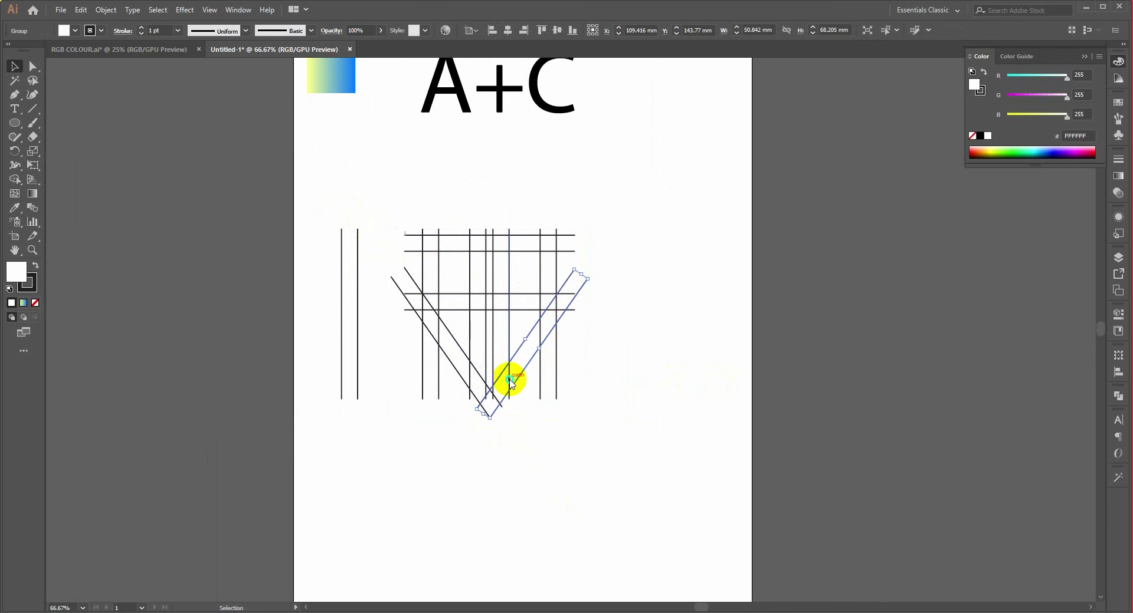
{"action": "right_click", "coordinate": [510, 382]}
{"action": "left_click", "coordinate": [644, 372]}
Step: Ungroup the two vertical line pairs at the grid's centre
{"action": "scroll", "coordinate": [489, 376], "scroll_direction": "up", "scroll_amount": 2}
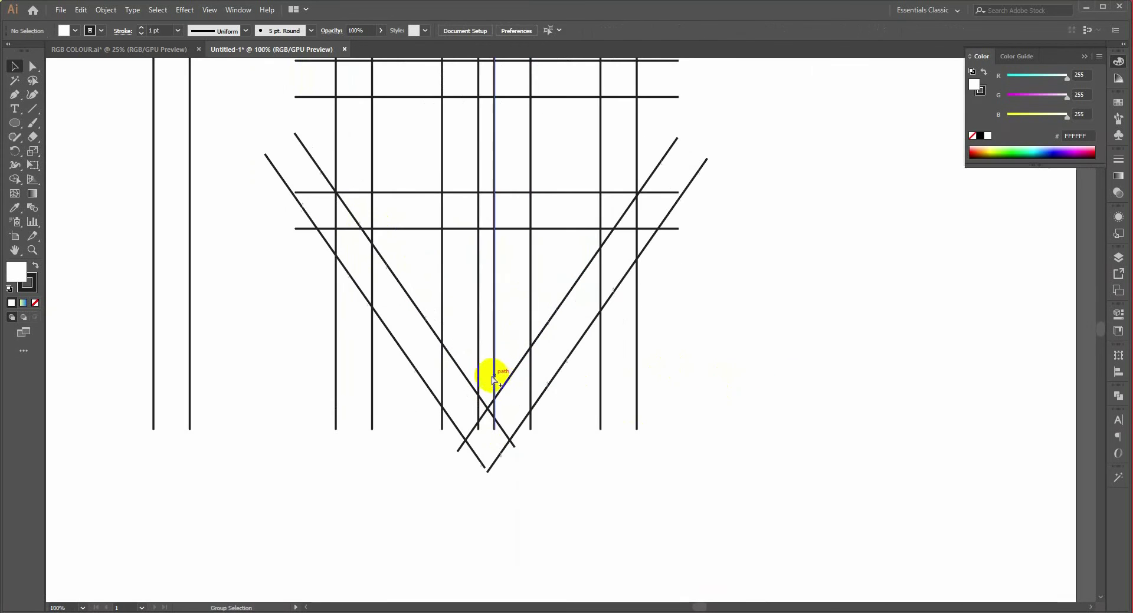
{"action": "left_click", "coordinate": [530, 320]}
{"action": "right_click", "coordinate": [531, 321]}
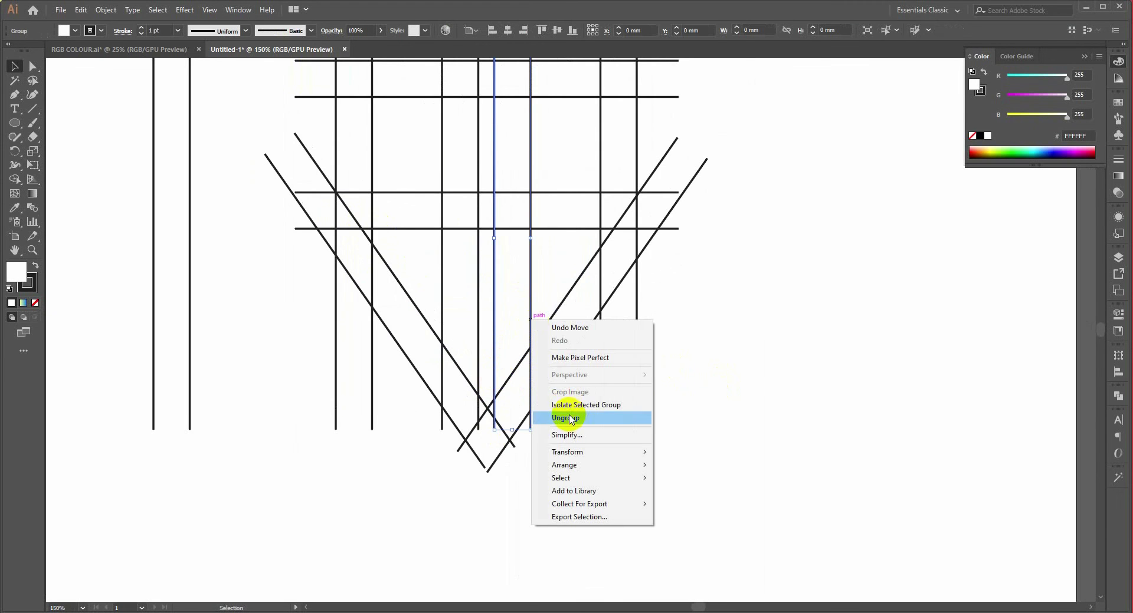
{"action": "left_click", "coordinate": [538, 418]}
{"action": "right_click", "coordinate": [441, 320]}
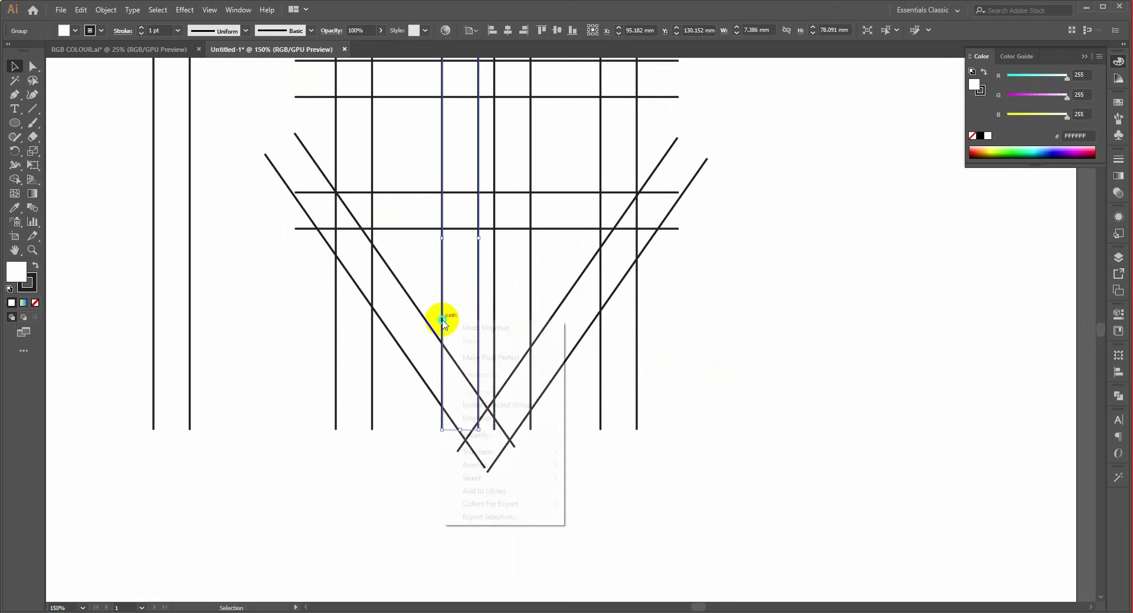
{"action": "left_click", "coordinate": [469, 416]}
Step: Stretch the four central vertical lines downward past the V's tip to a height of about 90 mm
{"action": "left_click", "coordinate": [477, 325]}
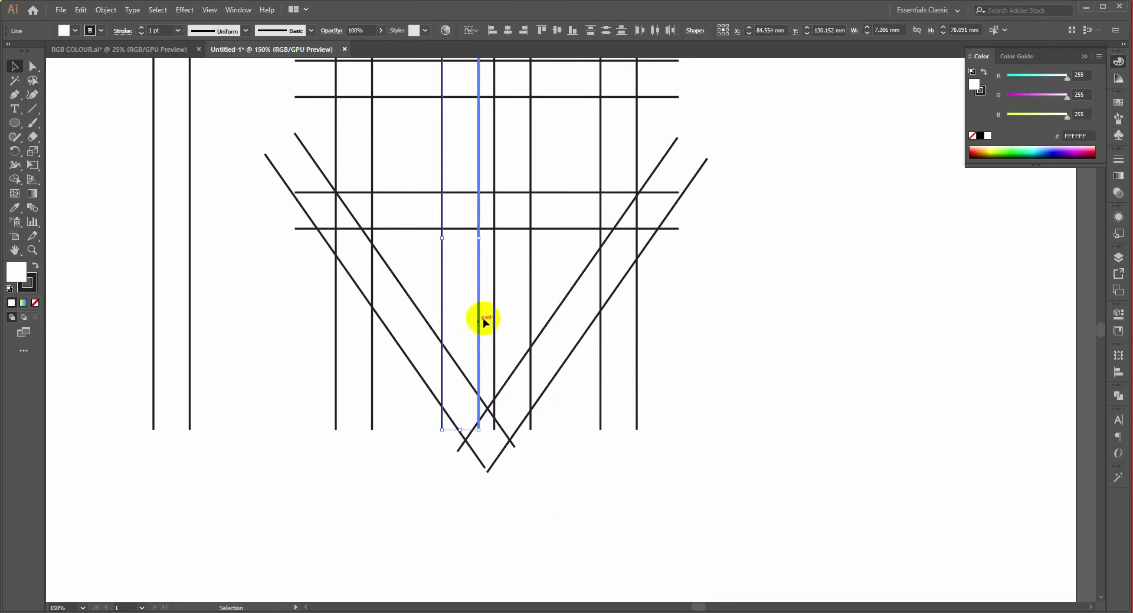
{"action": "left_click", "coordinate": [540, 282]}
{"action": "left_click_drag", "start_coordinate": [543, 279], "coordinate": [438, 279]}
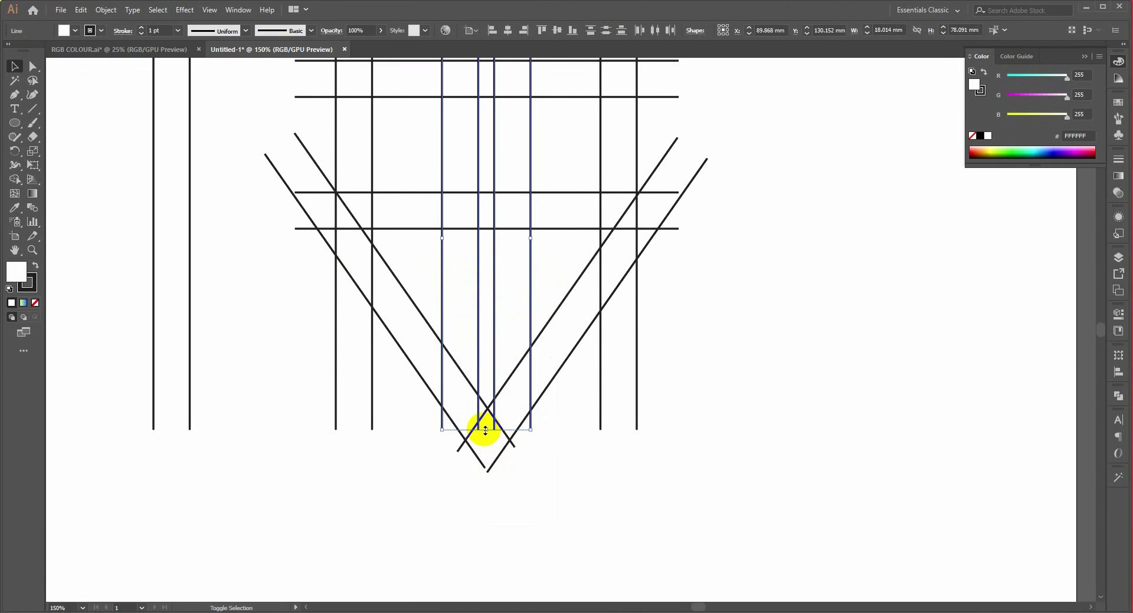
{"action": "left_click_drag", "start_coordinate": [485, 431], "coordinate": [483, 490]}
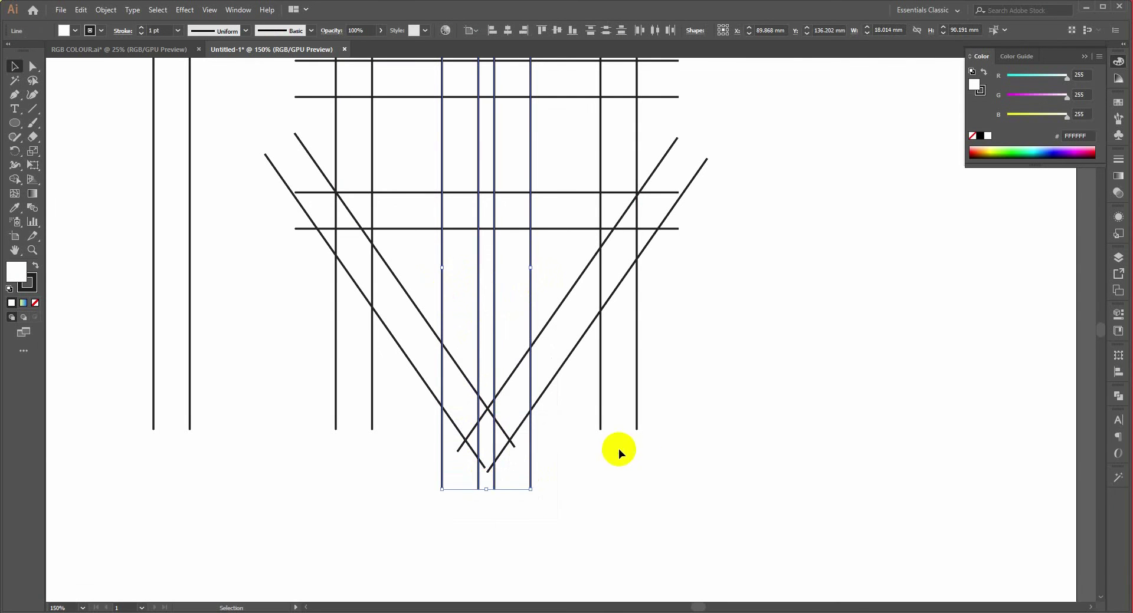
Step: Stretch the grid's outer vertical pairs on both sides downward to the same lower end as the central lines
{"action": "left_click_drag", "start_coordinate": [661, 424], "coordinate": [618, 488]}
{"action": "left_click_drag", "start_coordinate": [379, 435], "coordinate": [359, 489]}
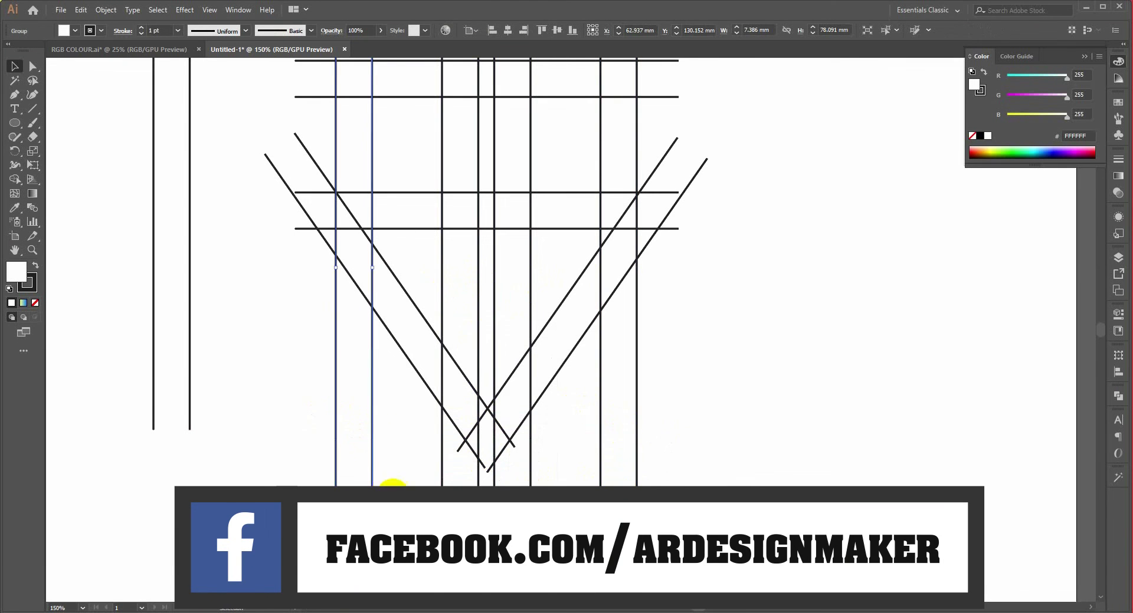
{"action": "left_click", "coordinate": [504, 506]}
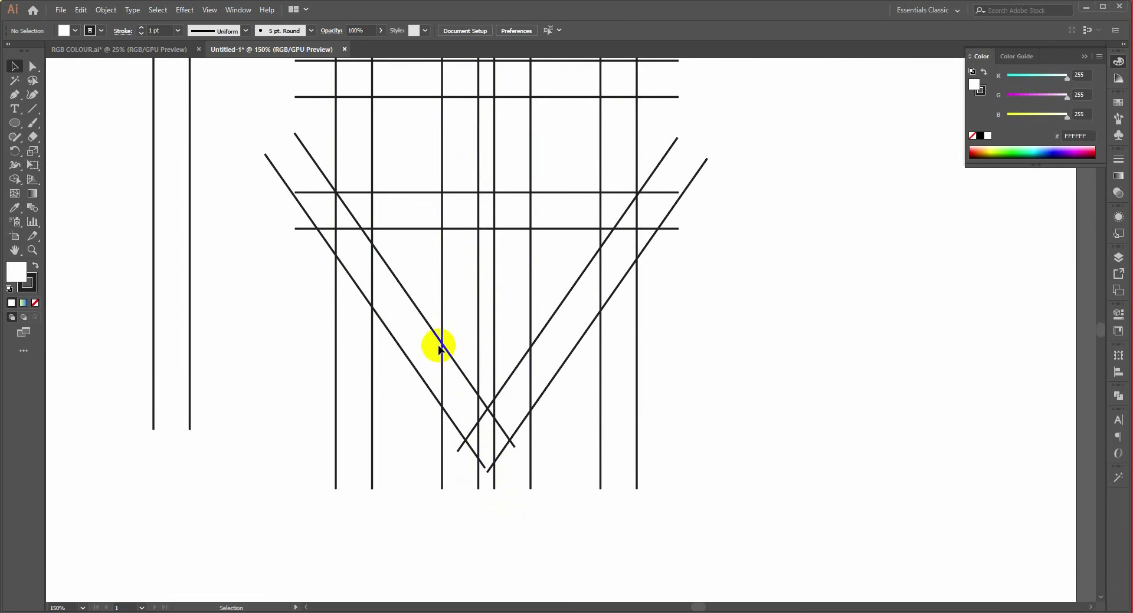
Step: Select both diagonal groups and nudge them about 0.35 mm left so the V centres between the two innermost vertical lines
{"action": "scroll", "coordinate": [437, 346], "scroll_direction": "up", "scroll_amount": 1}
{"action": "scroll", "coordinate": [437, 345], "scroll_direction": "up", "scroll_amount": 2}
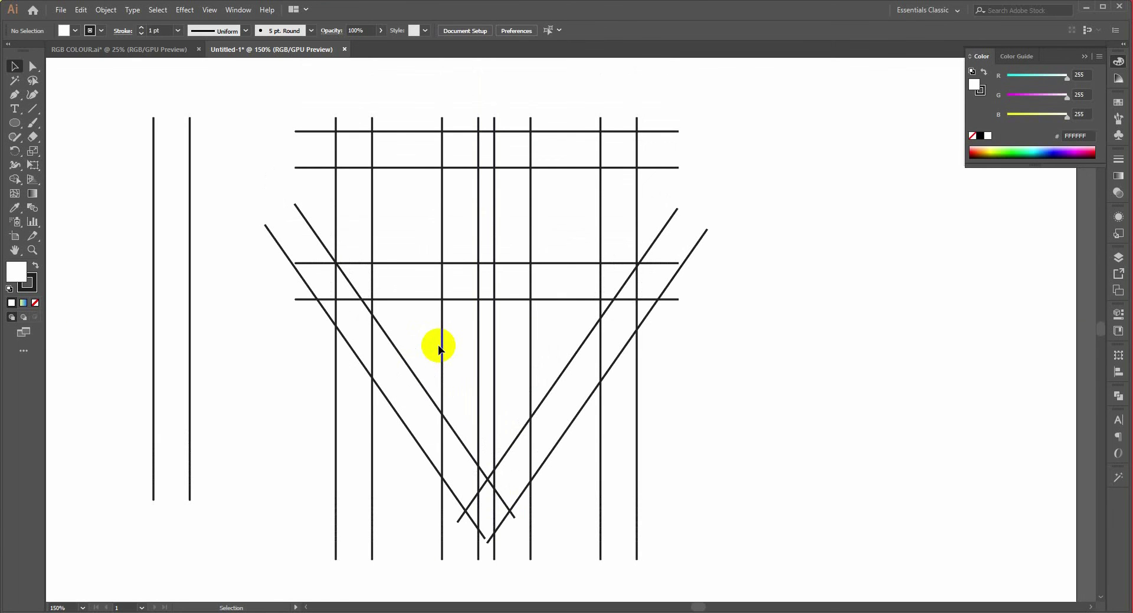
{"action": "left_click", "coordinate": [488, 493]}
{"action": "key", "text": "a"}
{"action": "scroll", "coordinate": [488, 493], "scroll_direction": "up", "scroll_amount": 2}
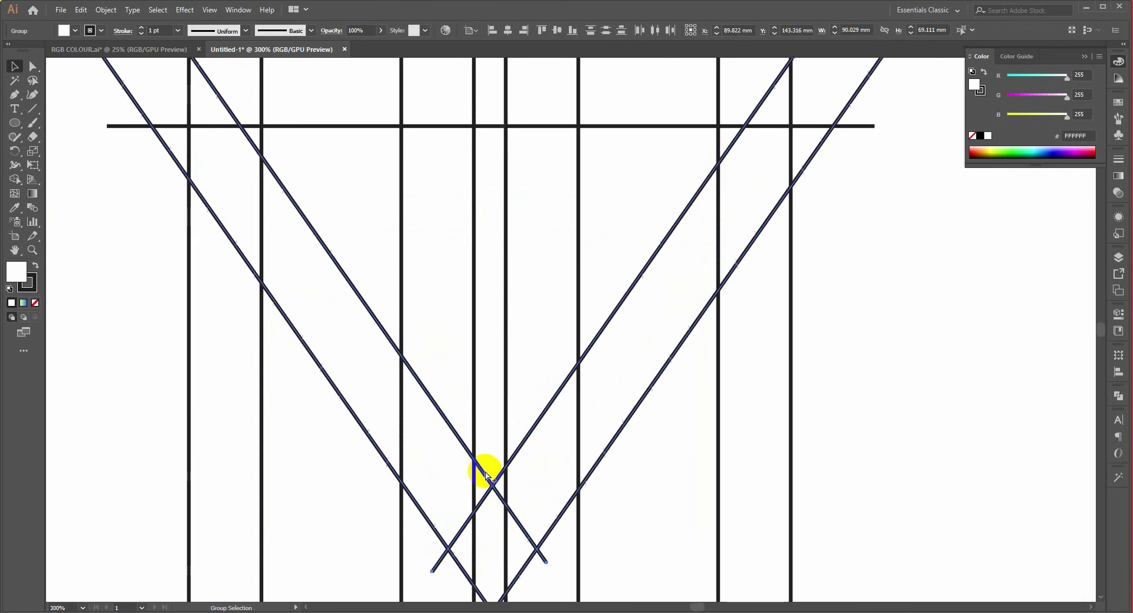
{"action": "key", "text": "v"}
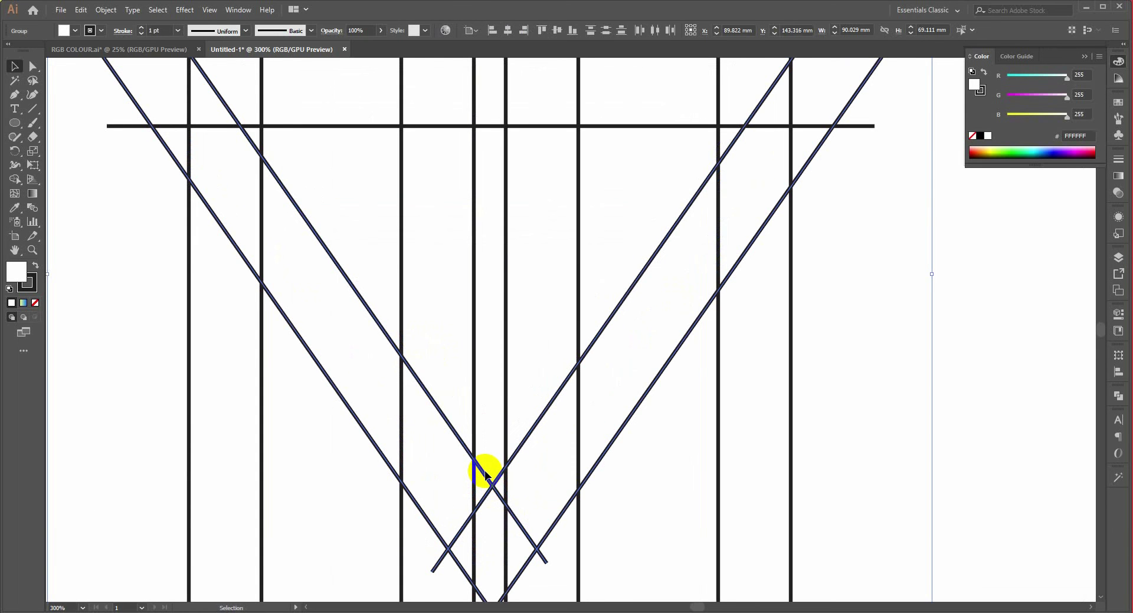
{"action": "key", "text": "Left"}
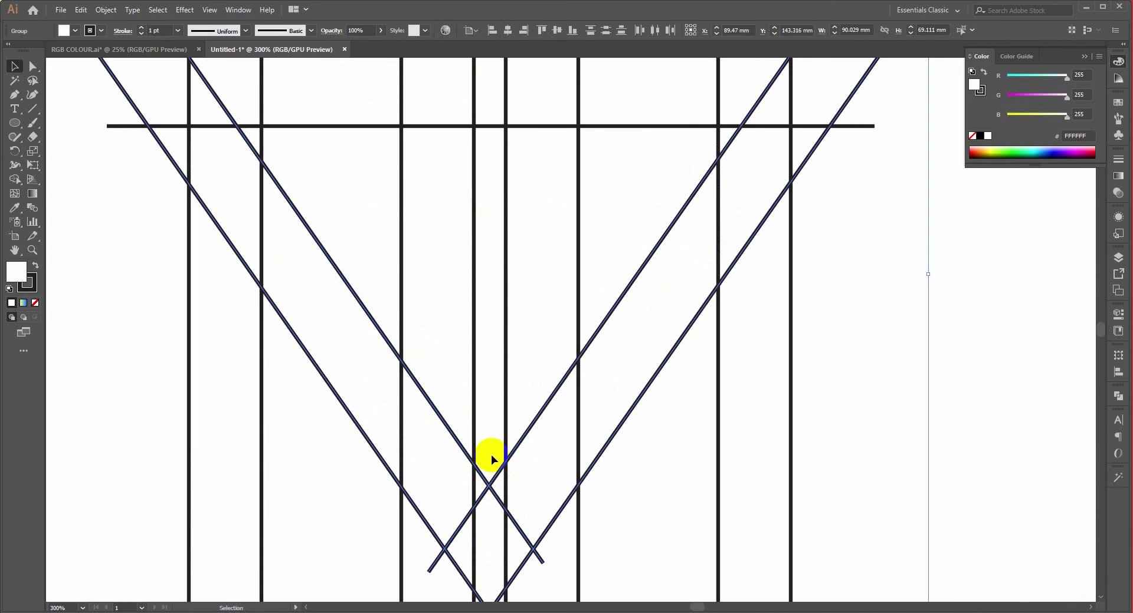
{"action": "left_click", "coordinate": [491, 455]}
Step: Select the whole line grid without the spare pair, choose the Shape Builder tool and set the fill colour to C1748A
{"action": "scroll", "coordinate": [491, 455], "scroll_direction": "down", "scroll_amount": 3}
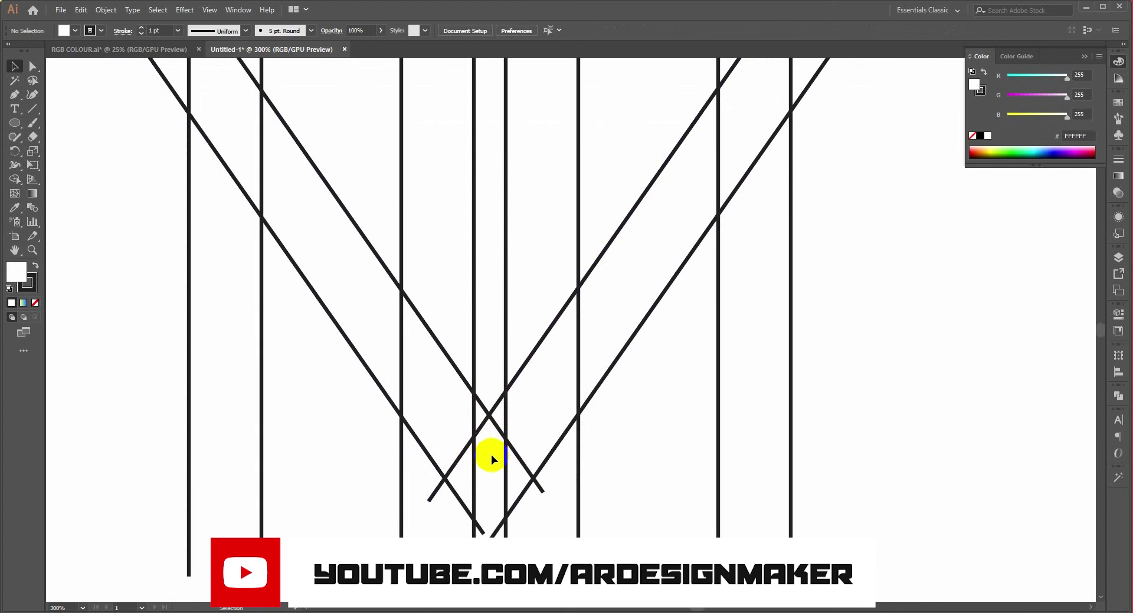
{"action": "scroll", "coordinate": [491, 455], "scroll_direction": "down", "scroll_amount": 4}
{"action": "left_click", "coordinate": [494, 307]}
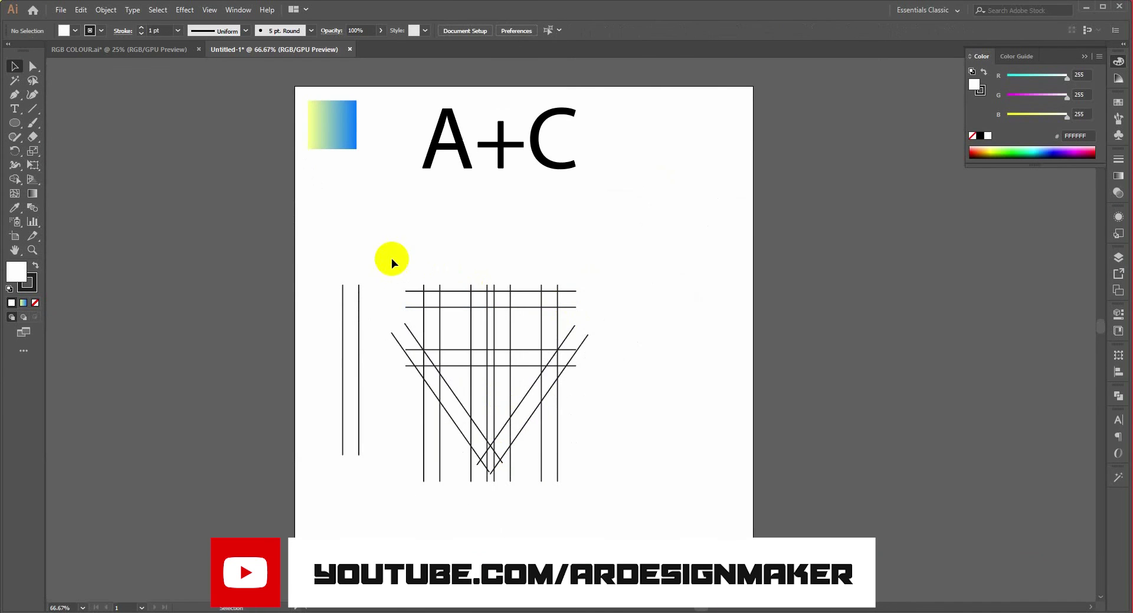
{"action": "left_click_drag", "start_coordinate": [392, 260], "coordinate": [607, 498]}
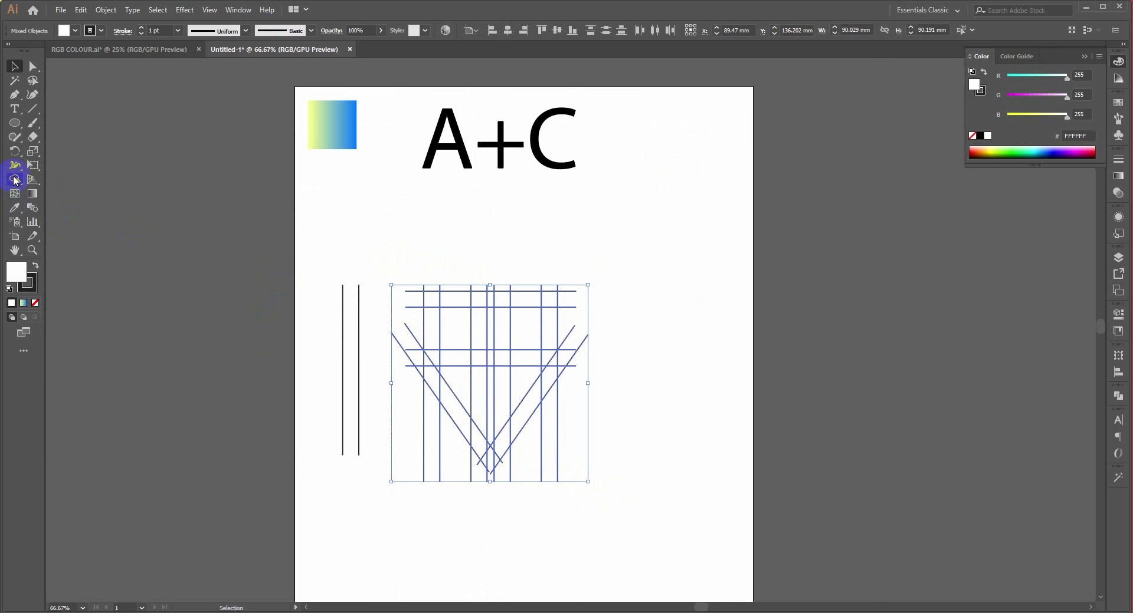
{"action": "left_click", "coordinate": [15, 180]}
{"action": "double_click", "coordinate": [14, 270]}
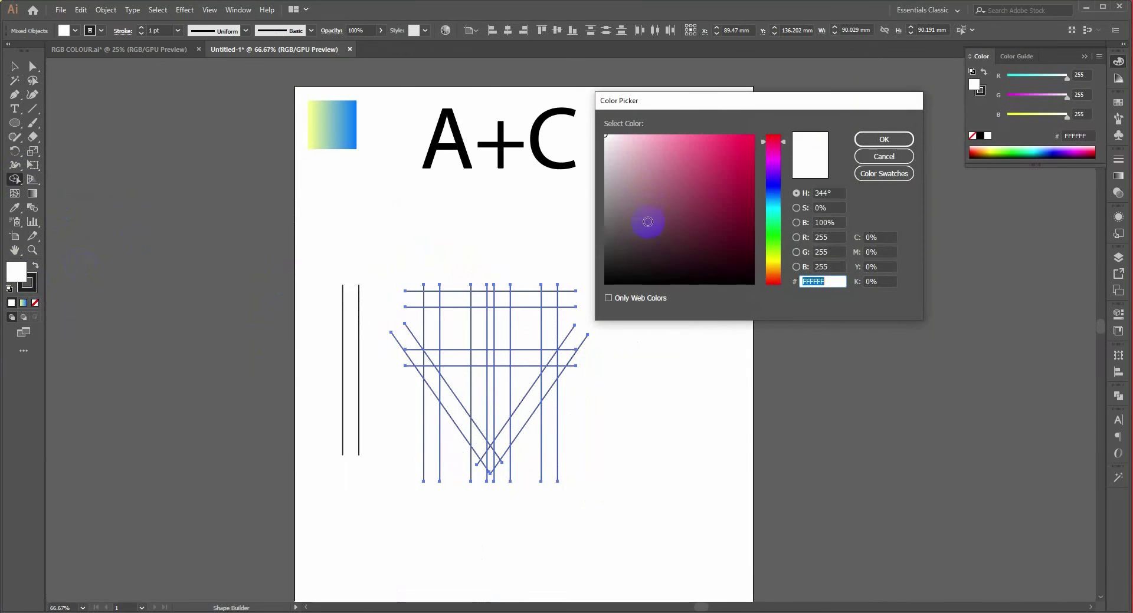
{"action": "left_click", "coordinate": [884, 139]}
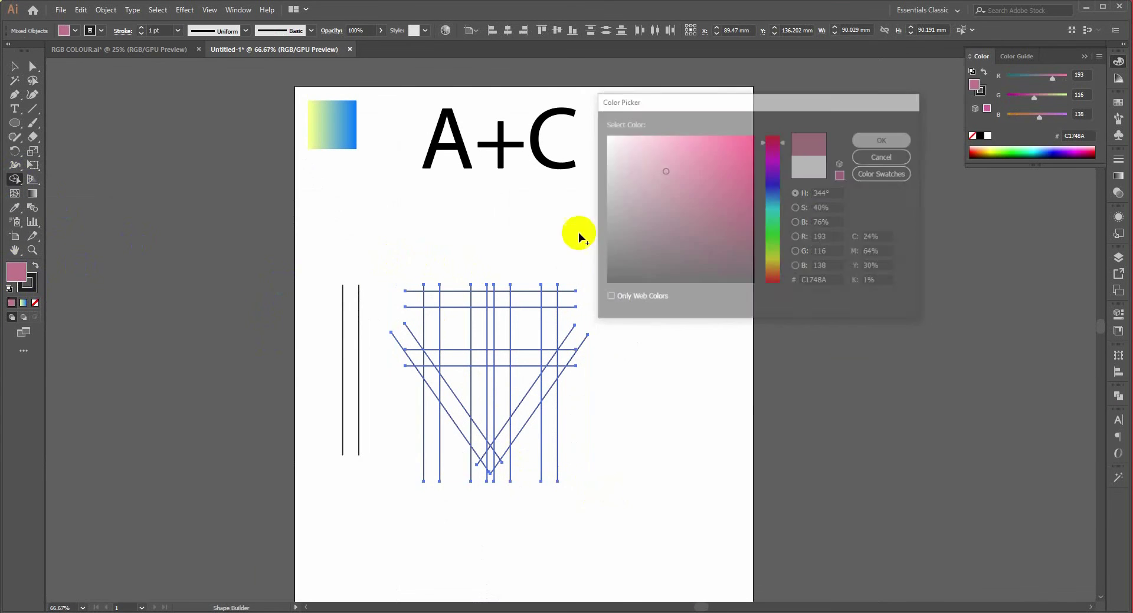
Step: Merge the grid's left-half cells into a letter A with two legs, a top bar and a crossbar, cut off along the diagonals
{"action": "scroll", "coordinate": [462, 264], "scroll_direction": "up", "scroll_amount": 2}
{"action": "scroll", "coordinate": [463, 280], "scroll_direction": "down", "scroll_amount": 1}
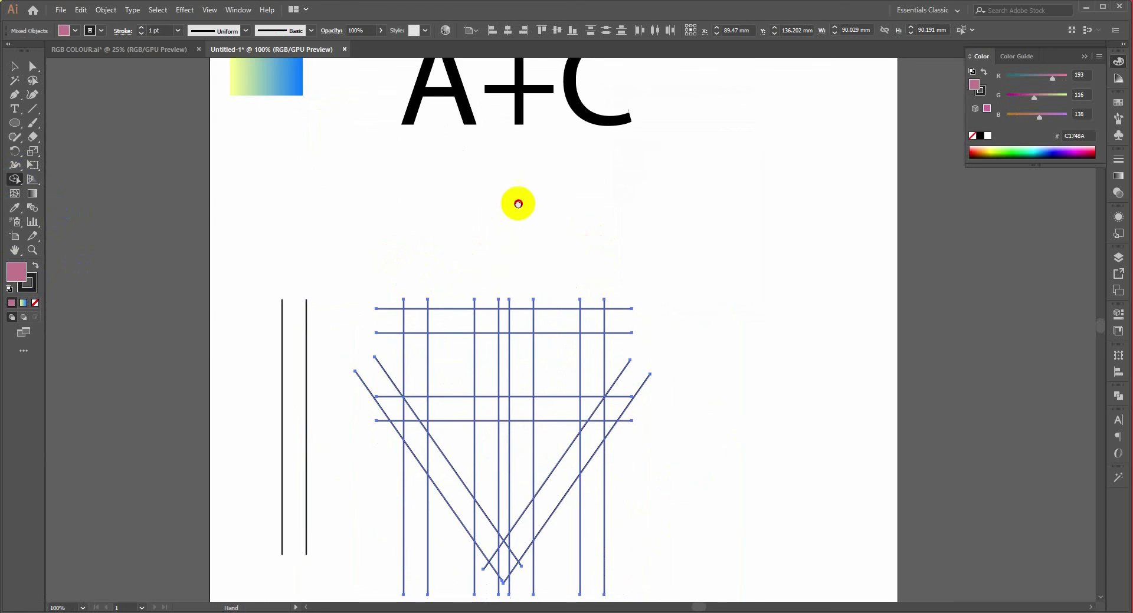
{"action": "left_click_drag", "start_coordinate": [518, 202], "coordinate": [556, 126]}
{"action": "left_click_drag", "start_coordinate": [536, 269], "coordinate": [531, 253]}
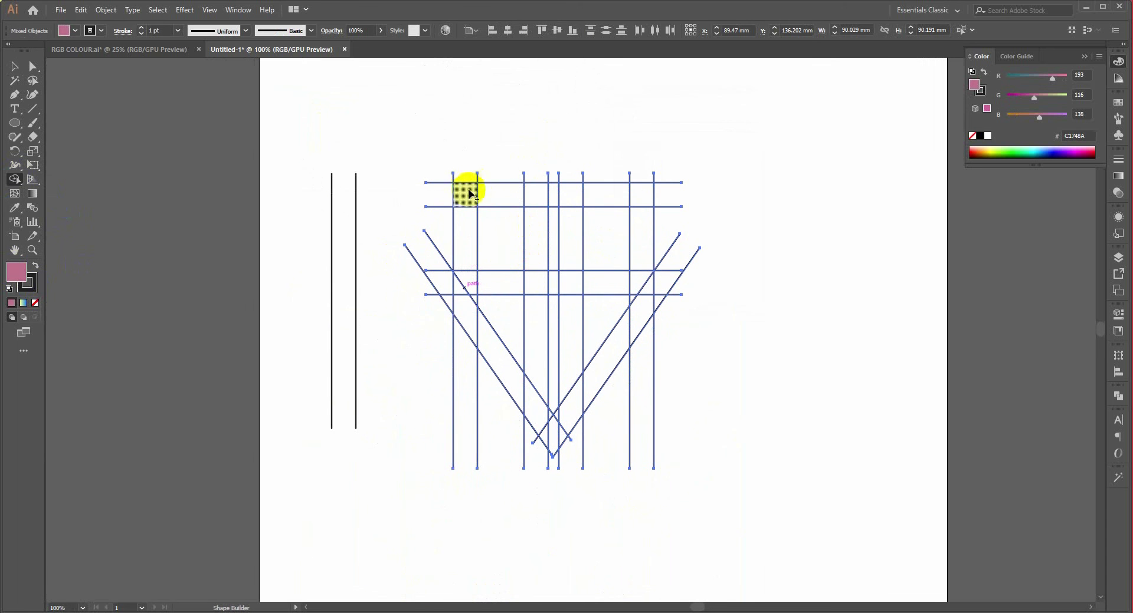
{"action": "left_click", "coordinate": [470, 192]}
{"action": "mouse_move", "coordinate": [470, 191]}
{"action": "left_mouse_down"}
{"action": "mouse_move", "coordinate": [531, 196]}
{"action": "mouse_move", "coordinate": [541, 339]}
{"action": "left_mouse_up"}
{"action": "mouse_move", "coordinate": [463, 197]}
{"action": "left_mouse_down"}
{"action": "mouse_move", "coordinate": [463, 289]}
{"action": "mouse_move", "coordinate": [494, 287]}
{"action": "mouse_move", "coordinate": [462, 308]}
{"action": "mouse_move", "coordinate": [472, 304]}
{"action": "left_mouse_up"}
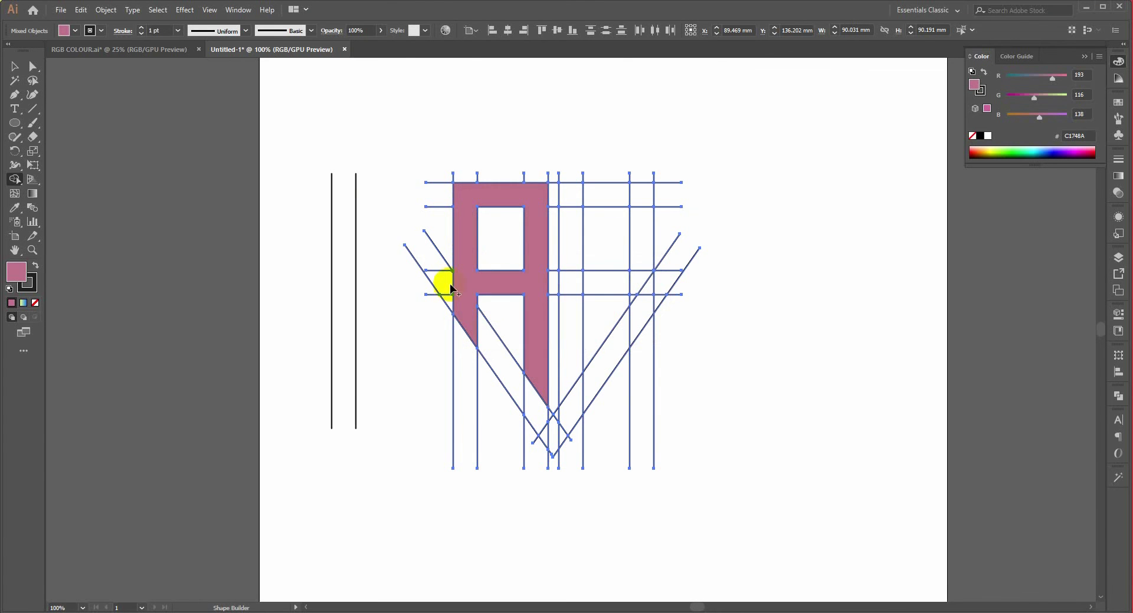
Step: Merge the right-half cells into the C's long upright, top bar and short arm ending at the upper line of the lower horizontal pair
{"action": "left_click", "coordinate": [570, 196]}
{"action": "mouse_move", "coordinate": [570, 196]}
{"action": "left_mouse_down"}
{"action": "mouse_move", "coordinate": [561, 335]}
{"action": "mouse_move", "coordinate": [548, 319]}
{"action": "left_mouse_up"}
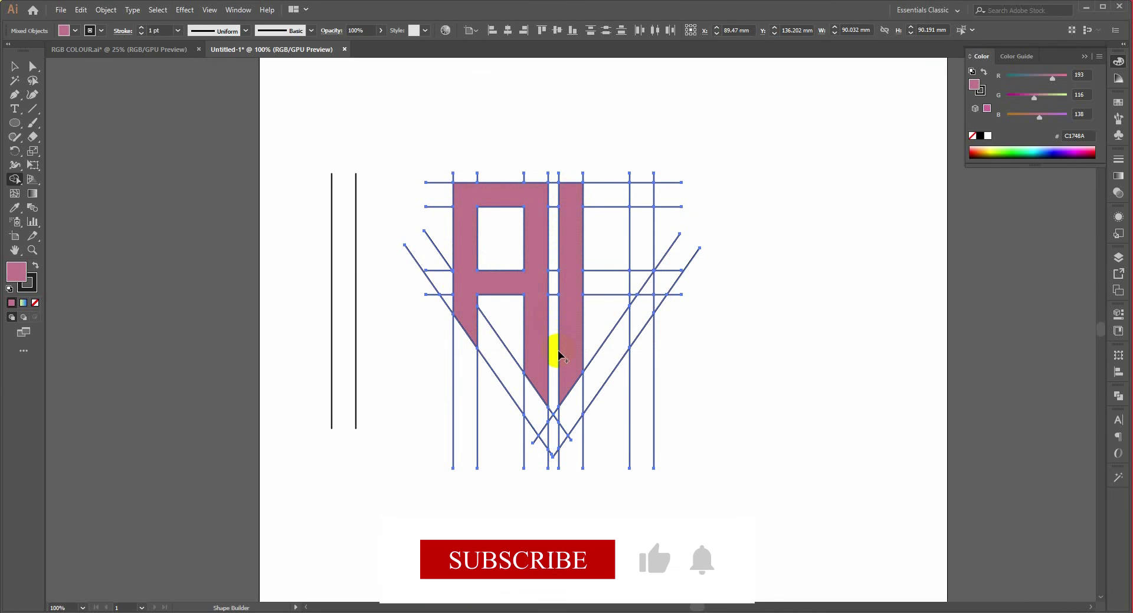
{"action": "mouse_move", "coordinate": [584, 196]}
{"action": "left_mouse_down"}
{"action": "mouse_move", "coordinate": [677, 191]}
{"action": "mouse_move", "coordinate": [639, 199]}
{"action": "mouse_move", "coordinate": [640, 254]}
{"action": "left_mouse_up"}
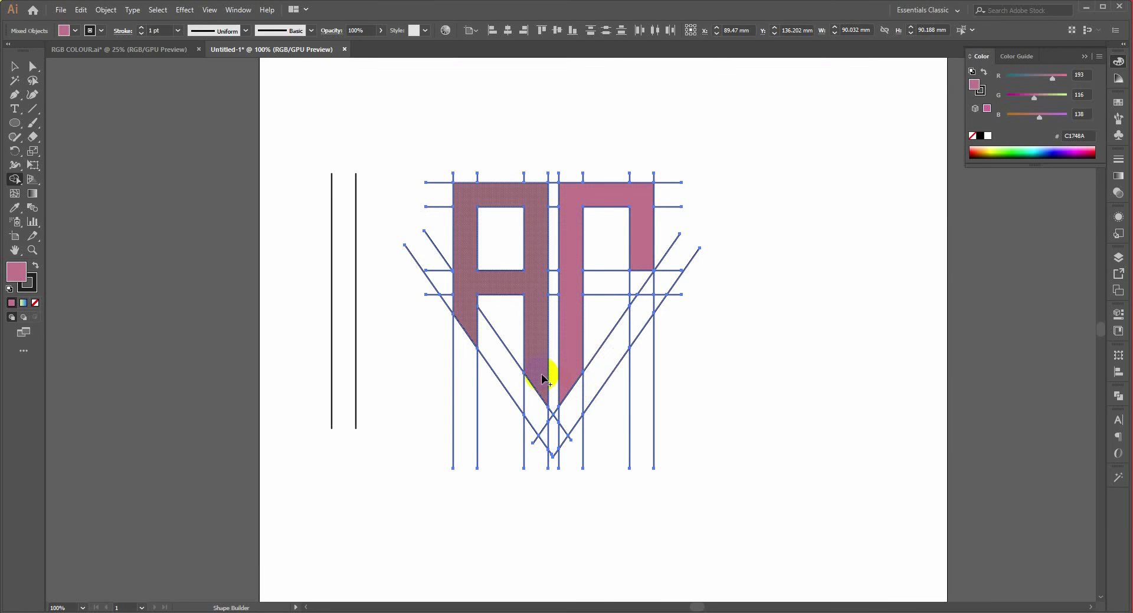
Step: Extend the A's inner leg down to the outer diagonal and merge the C's diagonal lower arm, including the small corner at its end
{"action": "left_click_drag", "start_coordinate": [541, 376], "coordinate": [539, 422]}
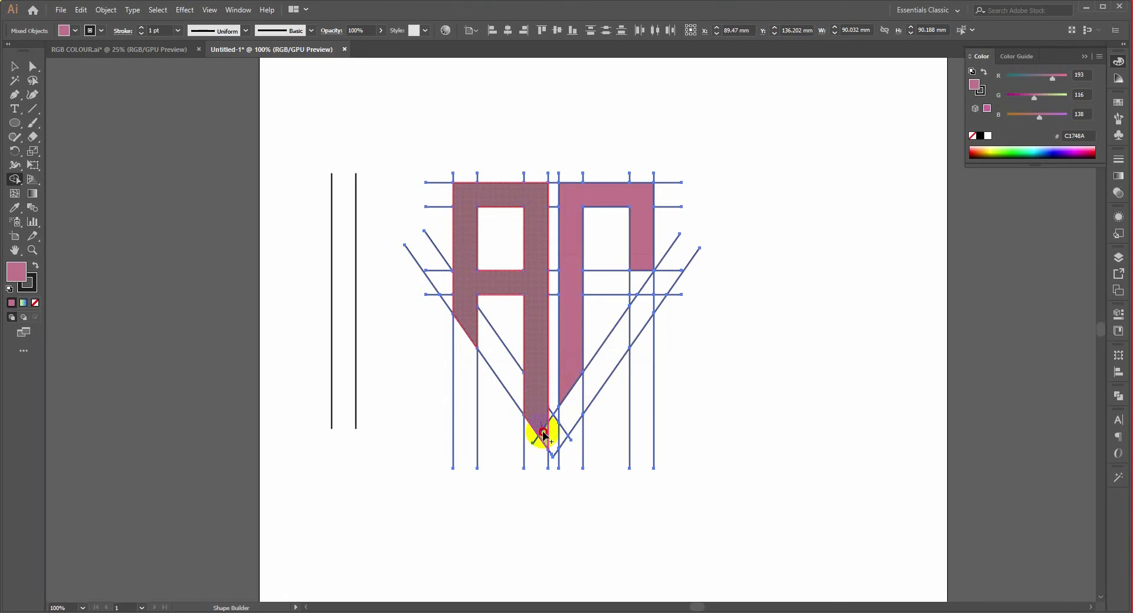
{"action": "mouse_move", "coordinate": [559, 397]}
{"action": "left_mouse_down"}
{"action": "mouse_move", "coordinate": [563, 438]}
{"action": "mouse_move", "coordinate": [636, 319]}
{"action": "left_mouse_up"}
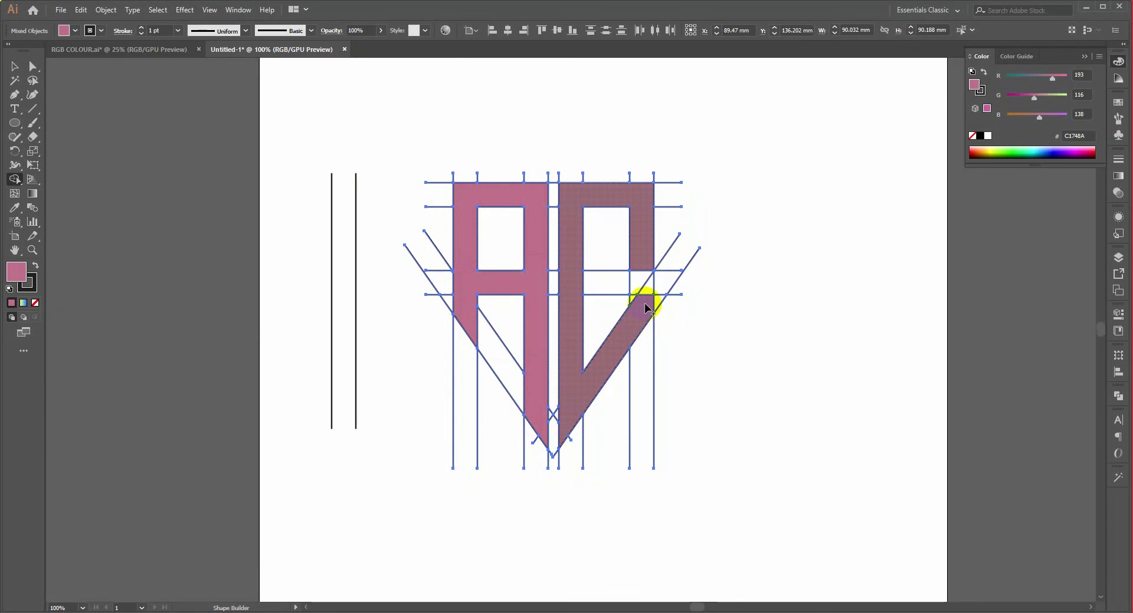
{"action": "left_click_drag", "start_coordinate": [644, 304], "coordinate": [655, 302]}
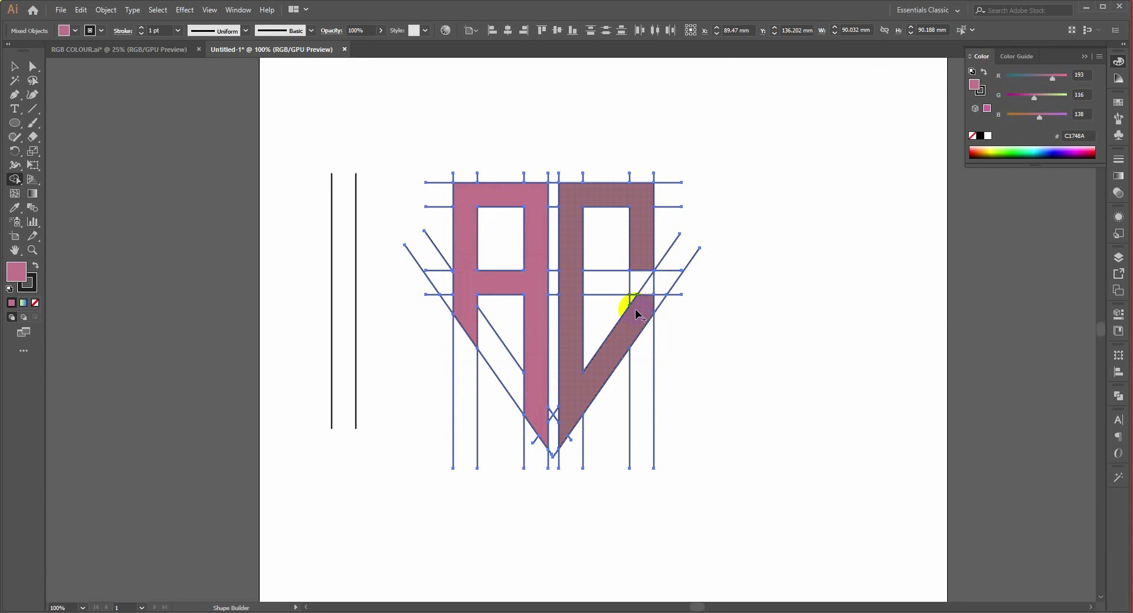
{"action": "scroll", "coordinate": [648, 304], "scroll_direction": "up", "scroll_amount": 2}
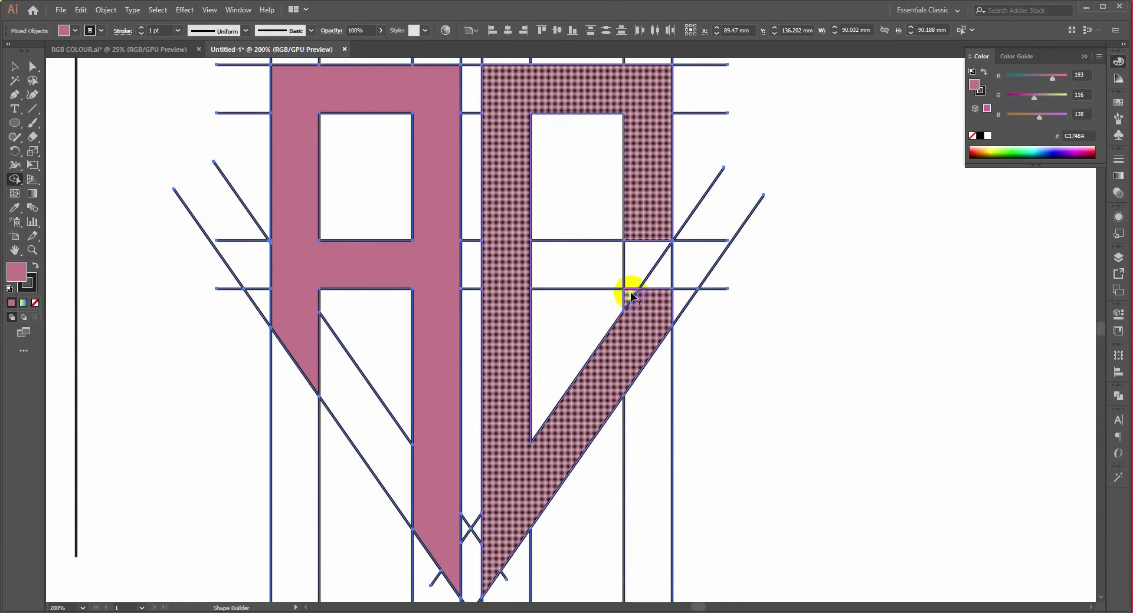
{"action": "left_click_drag", "start_coordinate": [631, 297], "coordinate": [678, 306]}
{"action": "scroll", "coordinate": [676, 309], "scroll_direction": "down", "scroll_amount": 2}
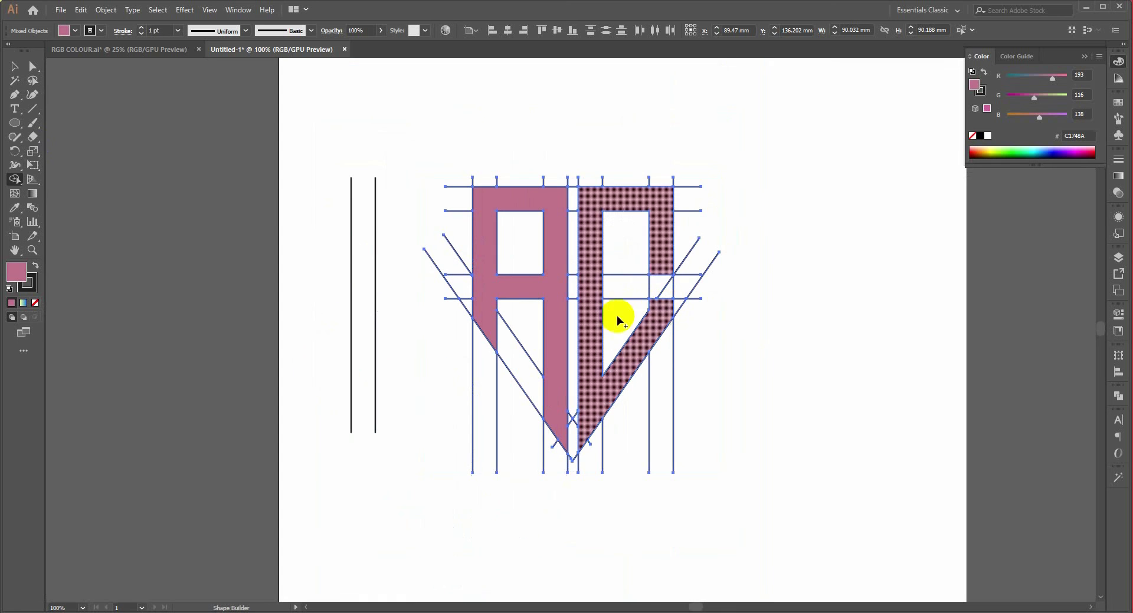
Step: Select all the pink-filled A and C shapes by matching fill with the Magic Wand and cut them out of the line grid
{"action": "left_click", "coordinate": [16, 80]}
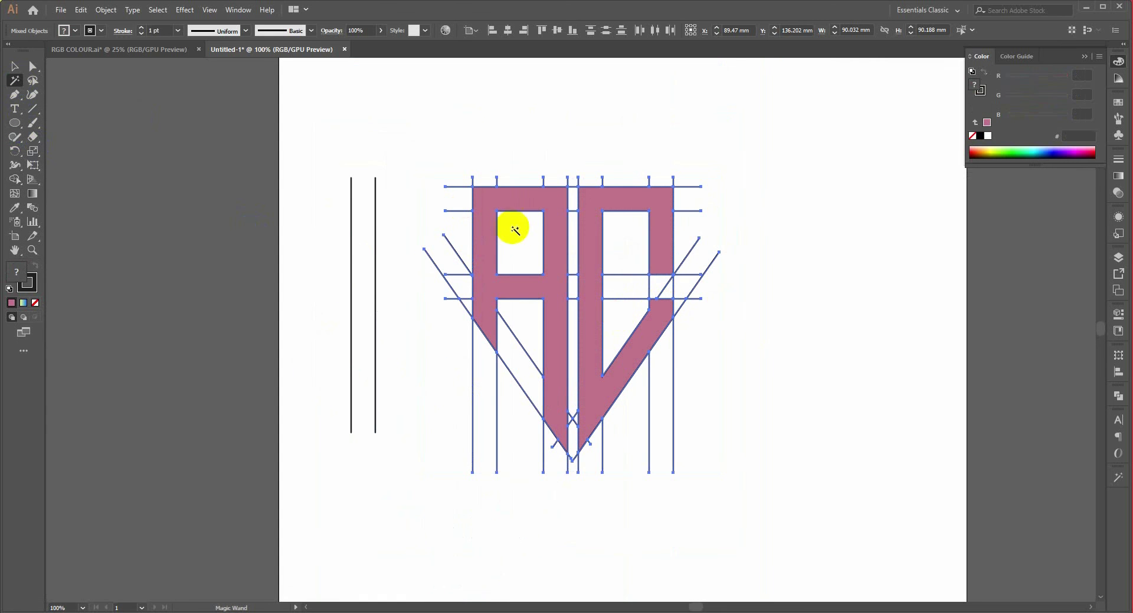
{"action": "left_click", "coordinate": [549, 263]}
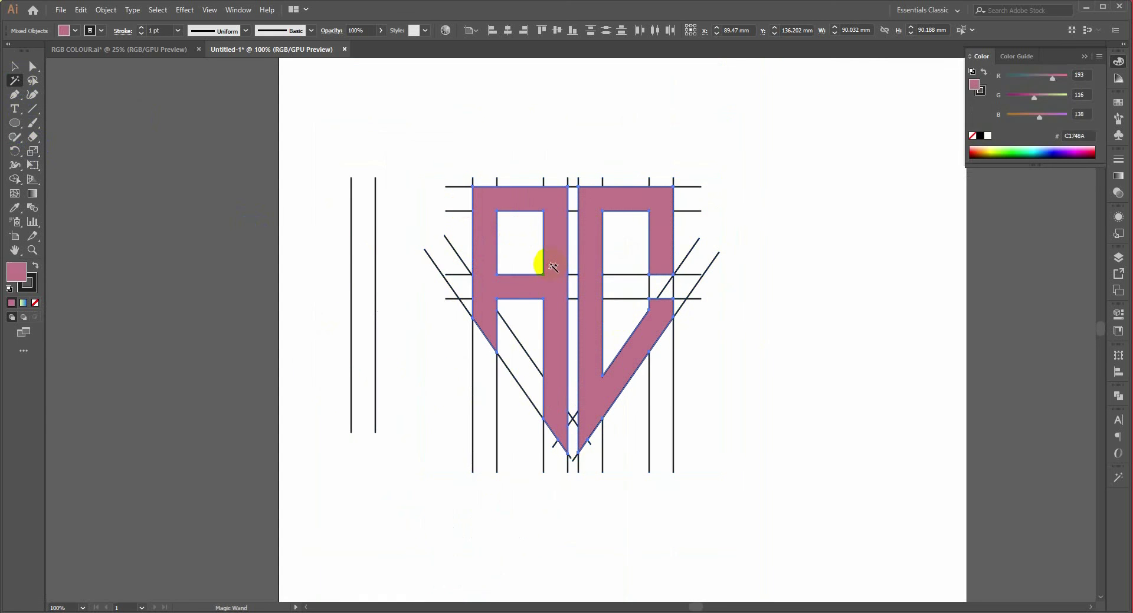
{"action": "left_click", "coordinate": [81, 10]}
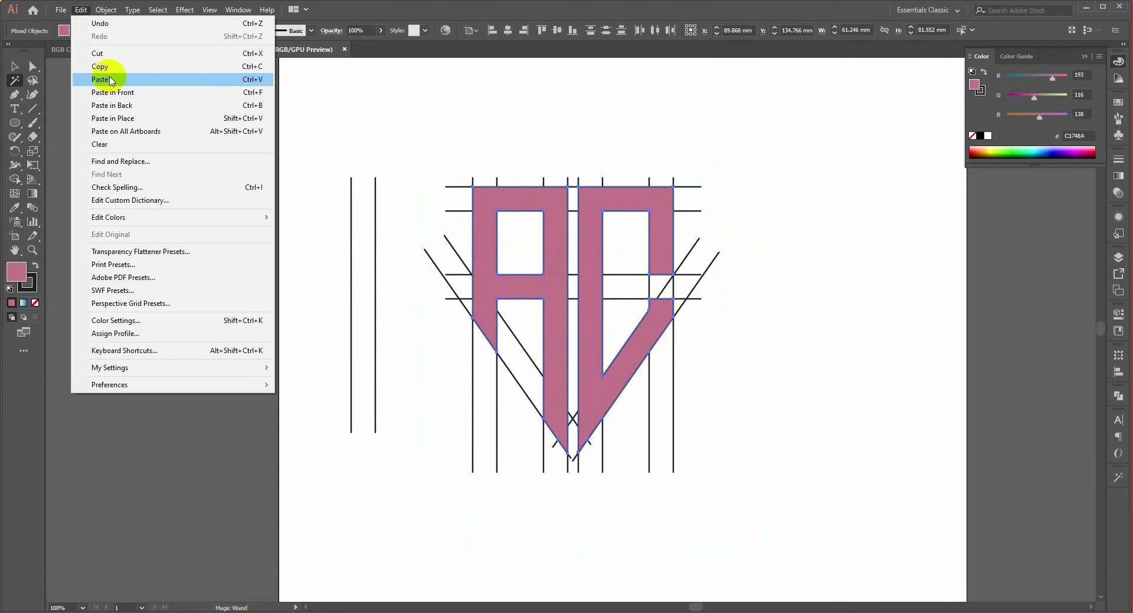
{"action": "left_click", "coordinate": [128, 55]}
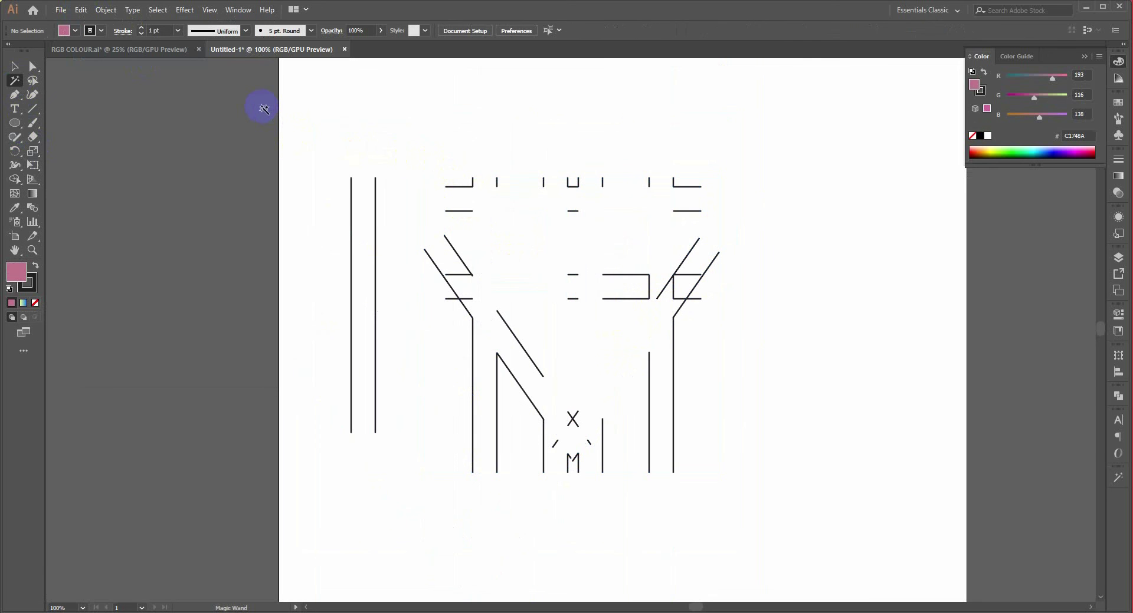
Step: Delete all the leftover grid line fragments, keeping the spare pair of vertical lines beside them
{"action": "left_click", "coordinate": [14, 66]}
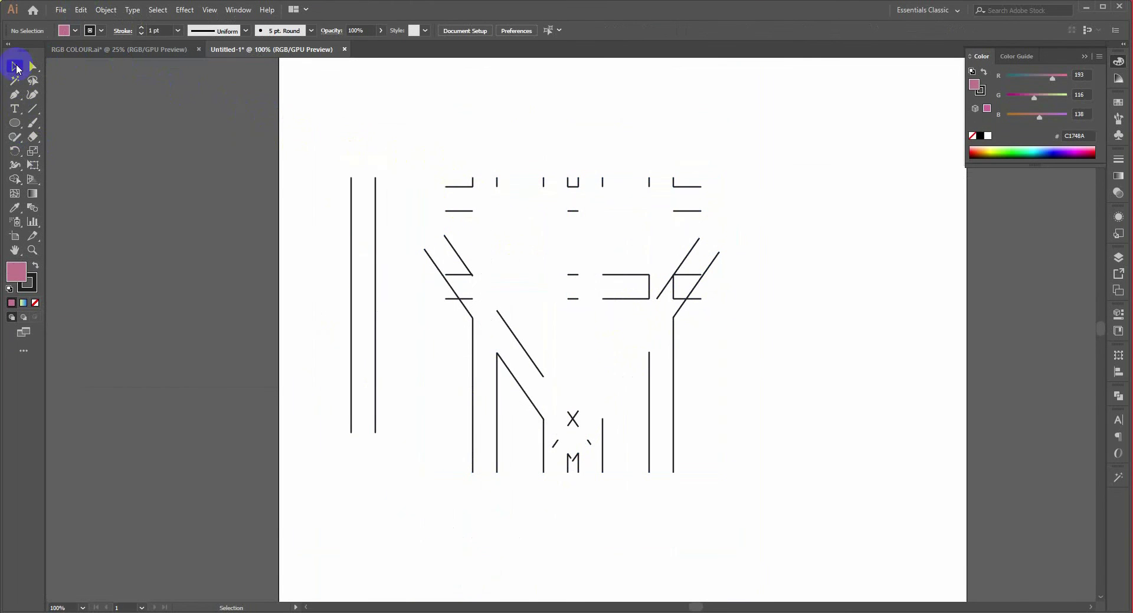
{"action": "mouse_move", "coordinate": [411, 154]}
{"action": "left_mouse_down"}
{"action": "mouse_move", "coordinate": [604, 430]}
{"action": "mouse_move", "coordinate": [781, 519]}
{"action": "left_mouse_up"}
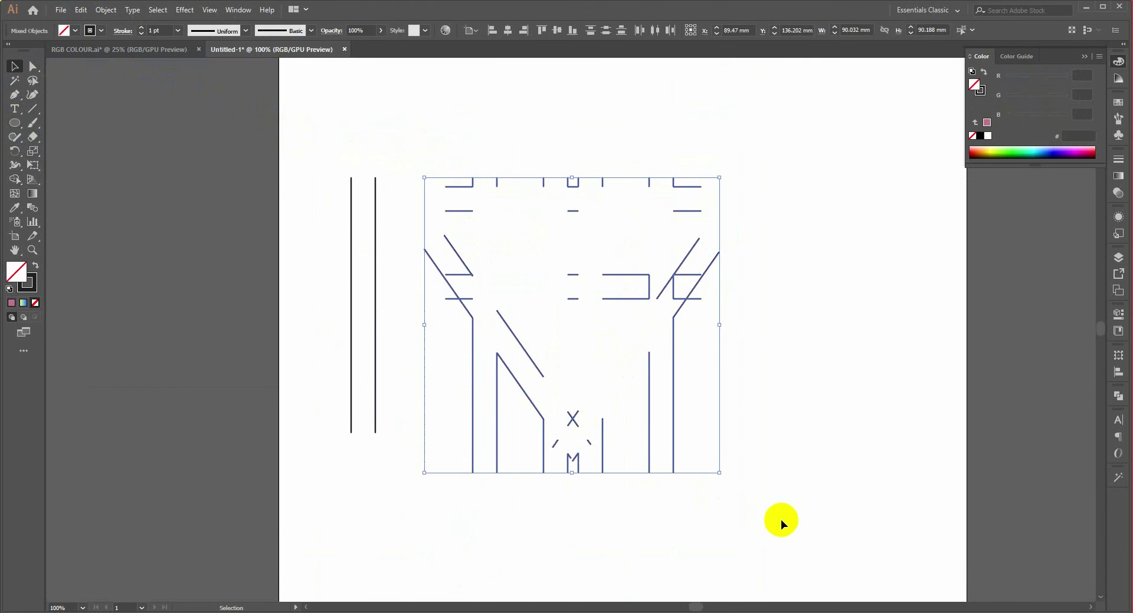
{"action": "key", "text": "Delete"}
{"action": "right_click", "coordinate": [521, 296]}
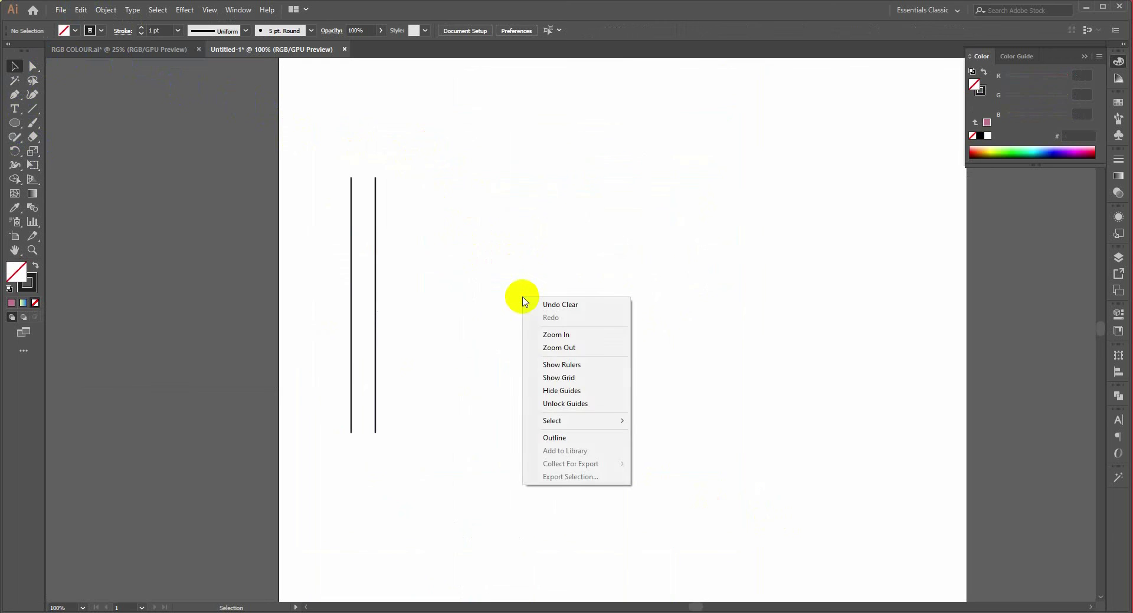
{"action": "left_click", "coordinate": [513, 260]}
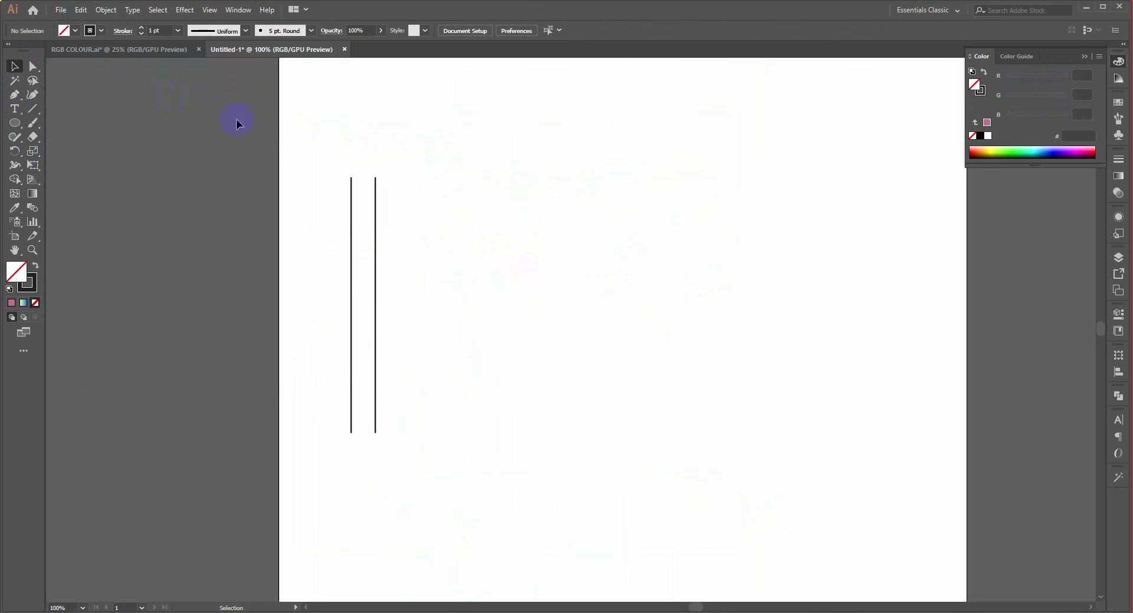
Step: Paste the cut A and C shapes back in place and remove the outline from both letters
{"action": "left_click", "coordinate": [76, 9]}
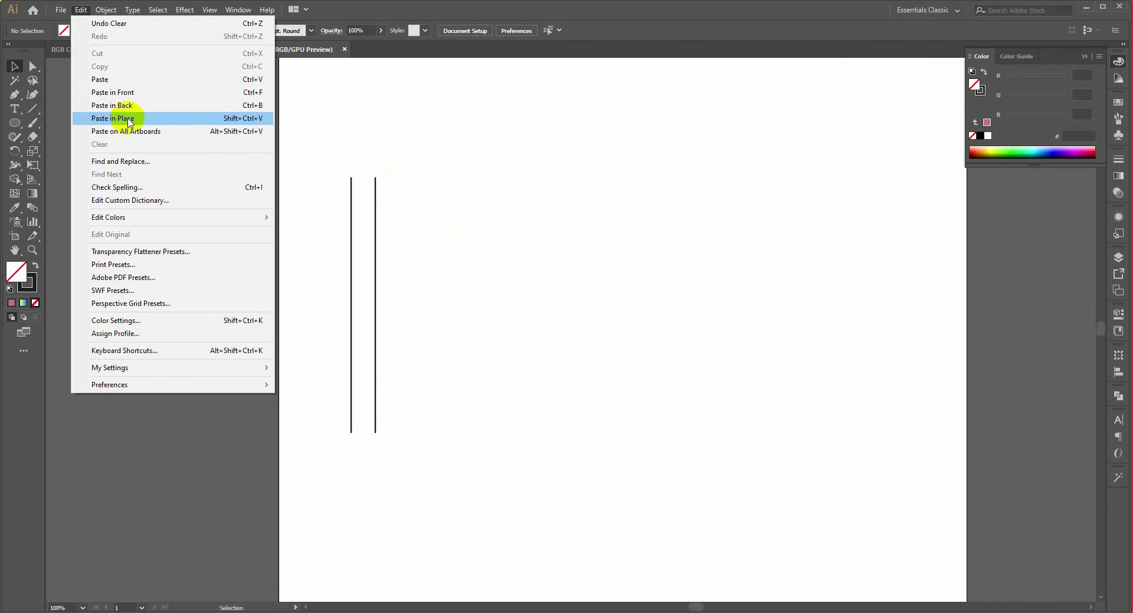
{"action": "left_click", "coordinate": [128, 119]}
{"action": "left_click", "coordinate": [714, 255]}
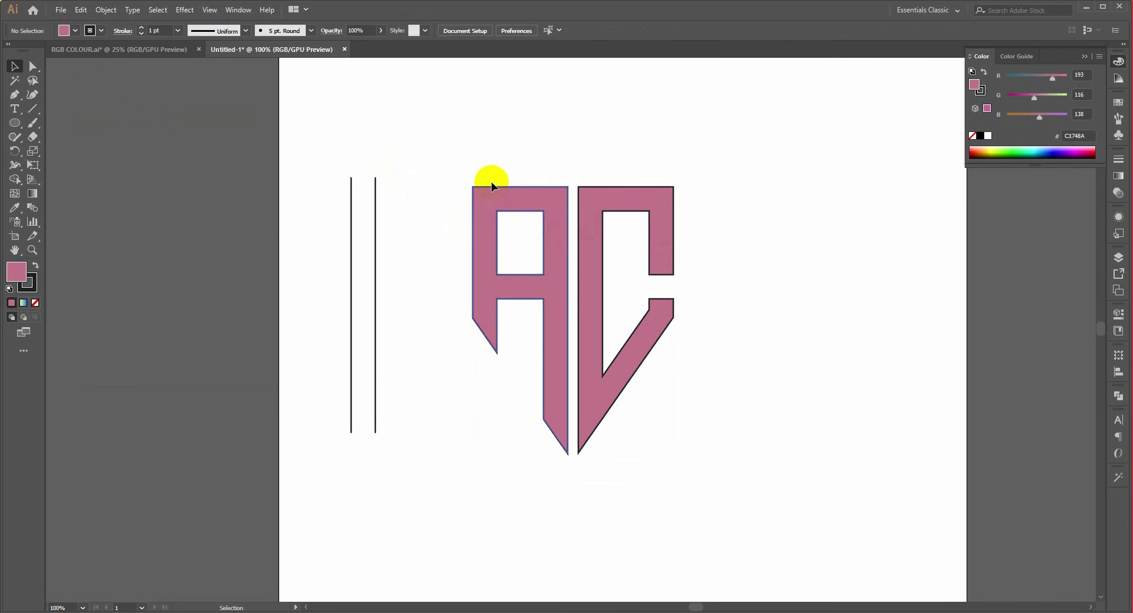
{"action": "left_click_drag", "start_coordinate": [496, 182], "coordinate": [665, 336]}
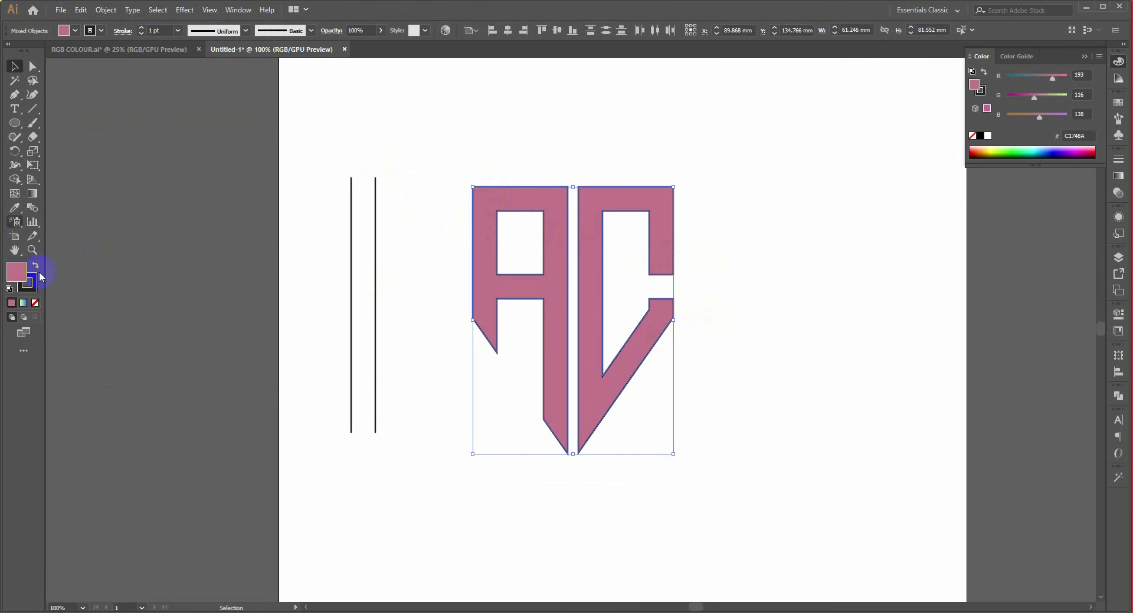
{"action": "left_click", "coordinate": [34, 302]}
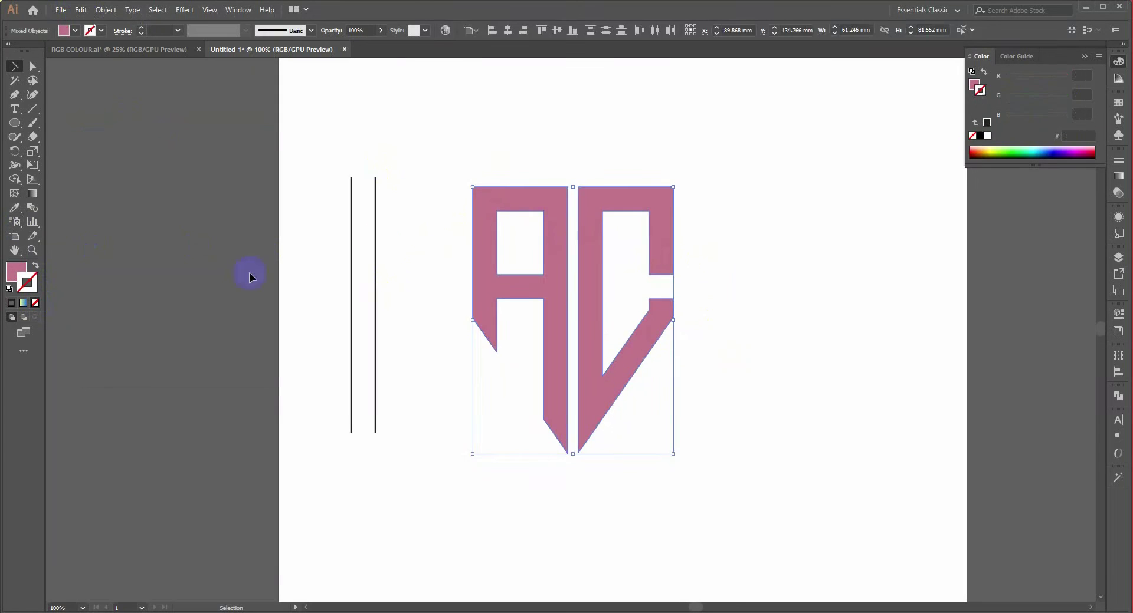
{"action": "left_click", "coordinate": [411, 223]}
Step: Select both letters and apply the yellow-to-blue gradient sampled with the Eyedropper from the swatch beside the A+C text
{"action": "left_click_drag", "start_coordinate": [436, 168], "coordinate": [703, 340]}
{"action": "scroll", "coordinate": [719, 313], "scroll_direction": "up", "scroll_amount": 3}
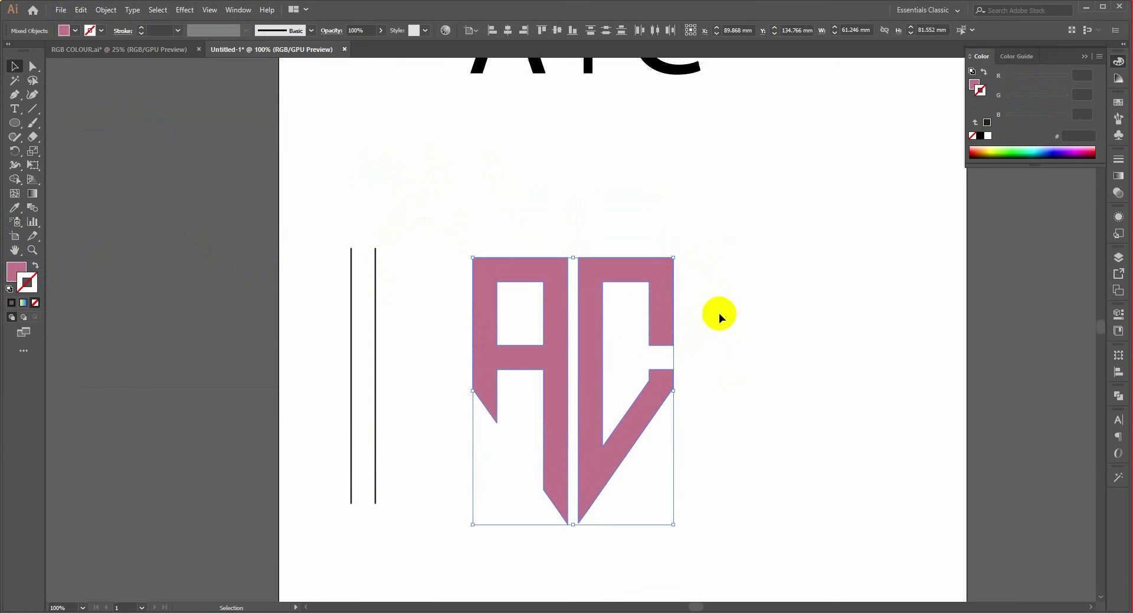
{"action": "left_click", "coordinate": [31, 207]}
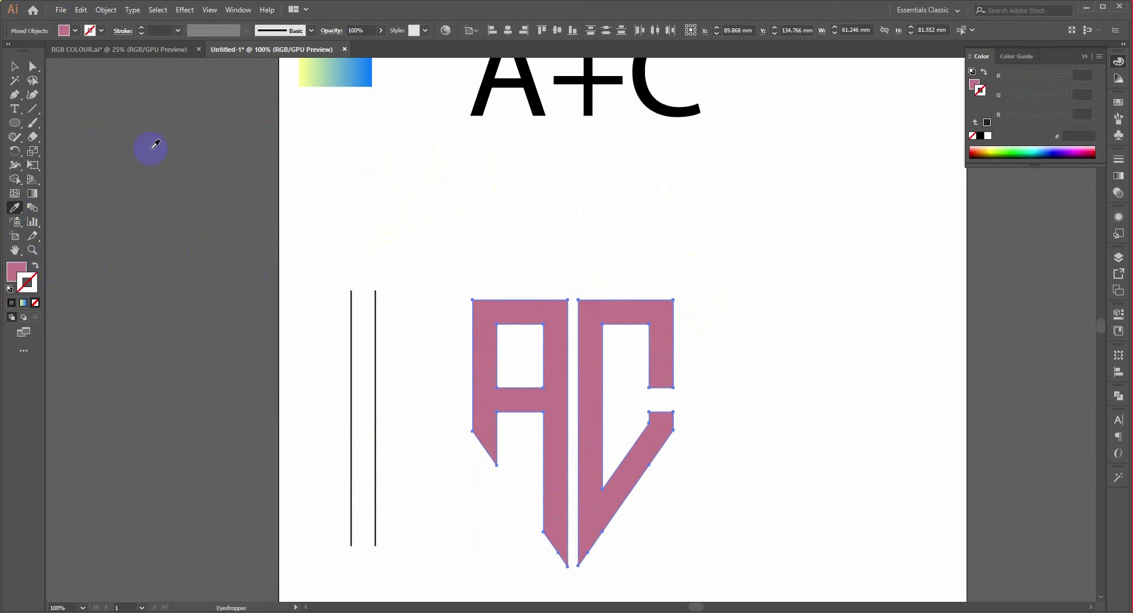
{"action": "left_click", "coordinate": [334, 74]}
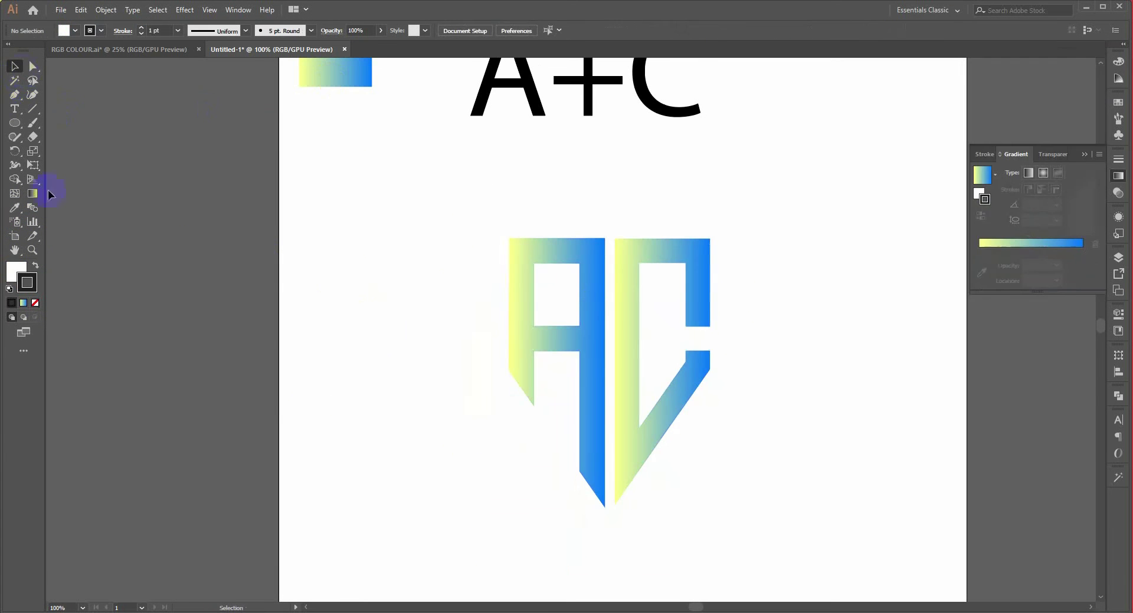
Step: Draw a square about 97 mm wide from its centre over the monogram and give it a black fill without an outline
{"action": "left_click_drag", "start_coordinate": [15, 123], "coordinate": [84, 125]}
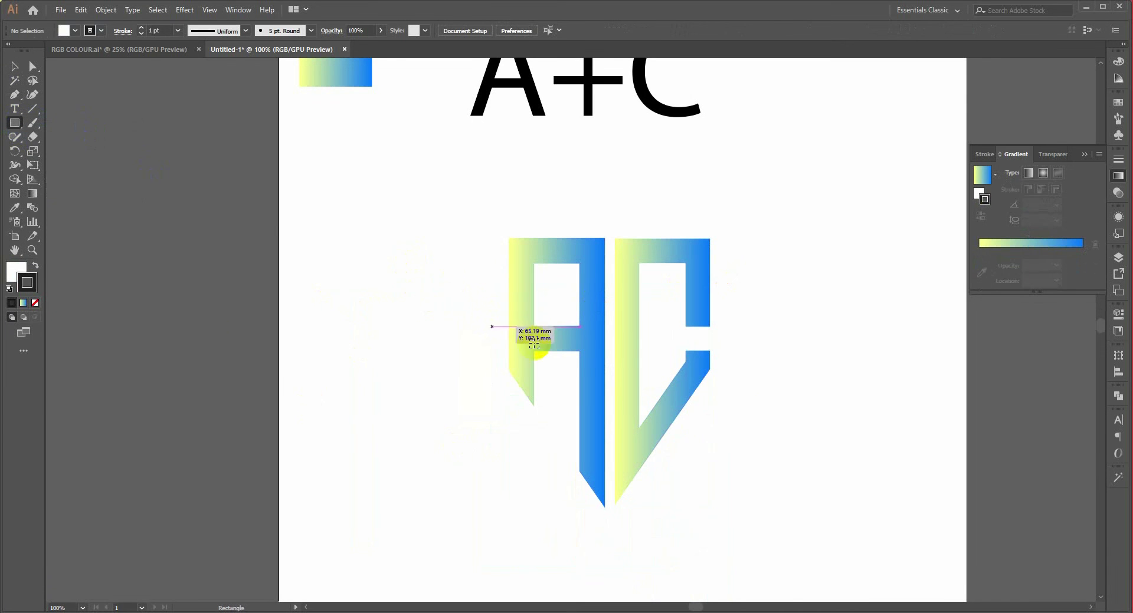
{"action": "left_click_drag", "start_coordinate": [611, 346], "coordinate": [642, 504]}
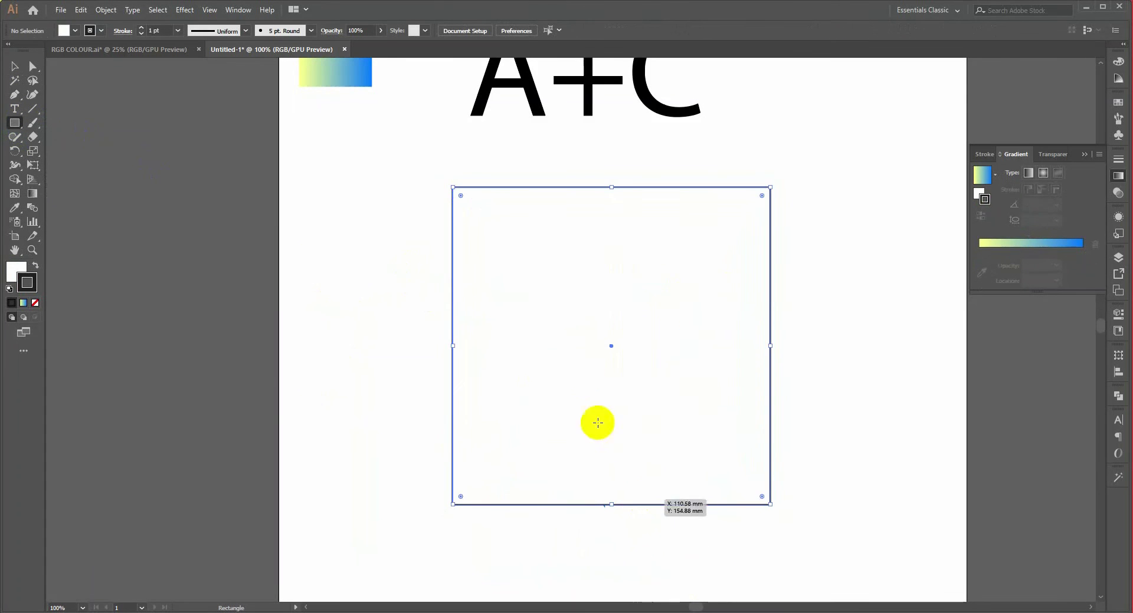
{"action": "left_click", "coordinate": [16, 273]}
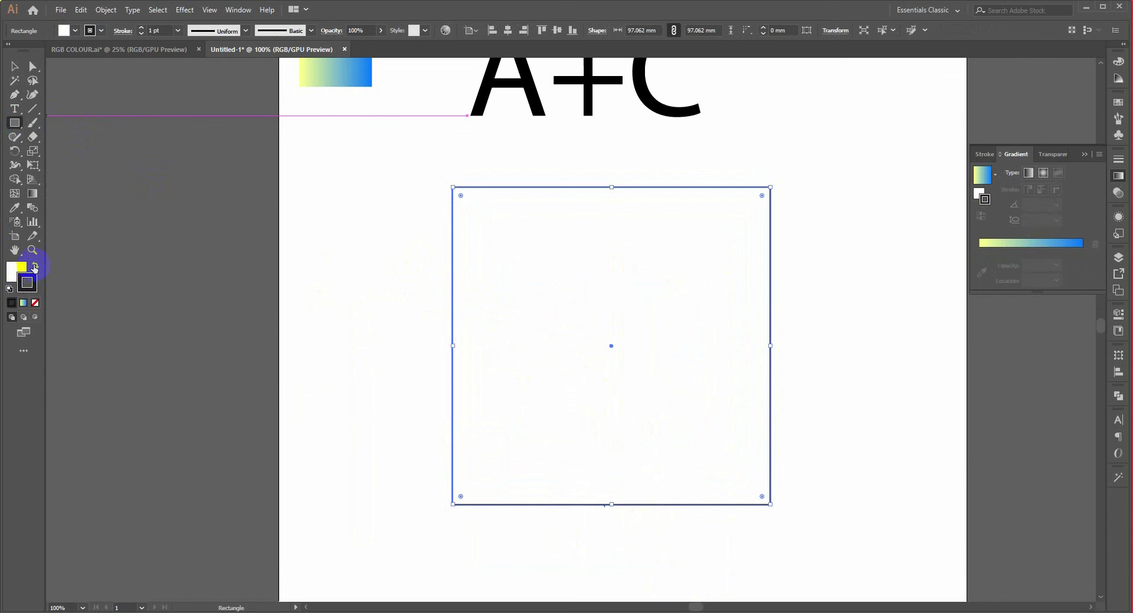
{"action": "left_click", "coordinate": [35, 266]}
{"action": "left_click", "coordinate": [35, 303]}
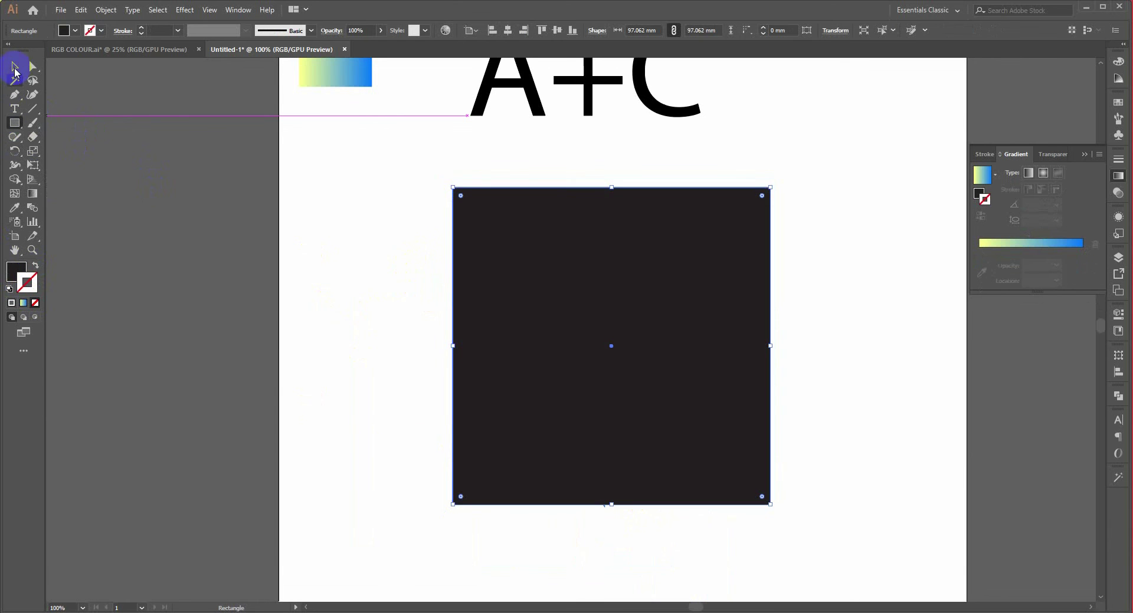
Step: Shift the black square slightly downwards and send it to the back behind the gradient letters
{"action": "left_click", "coordinate": [14, 70]}
{"action": "left_click_drag", "start_coordinate": [625, 321], "coordinate": [627, 324]}
{"action": "right_click", "coordinate": [627, 322]}
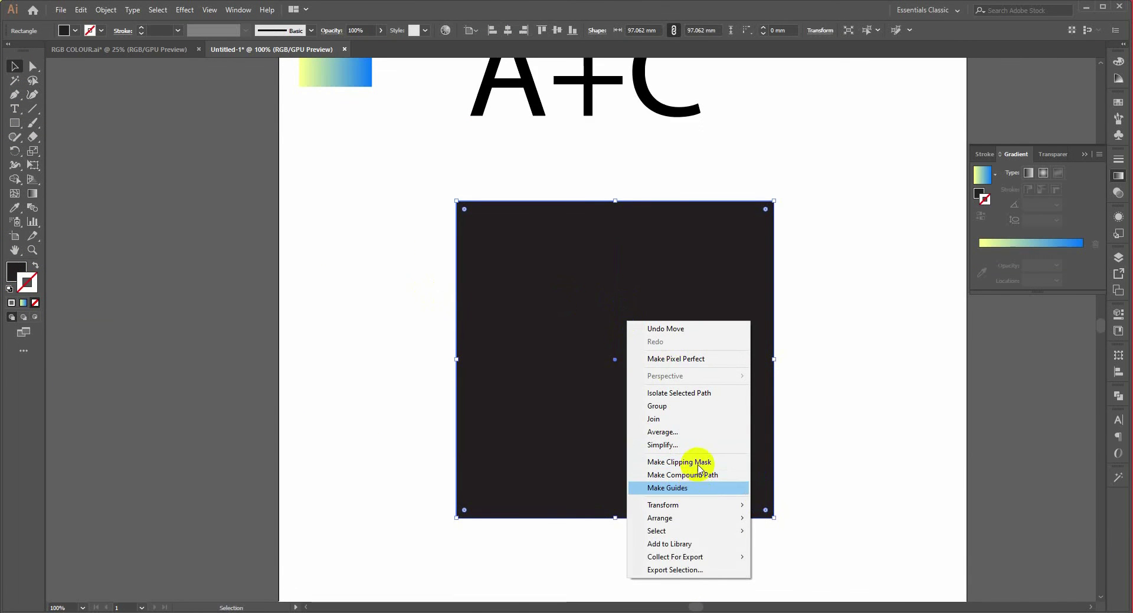
{"action": "mouse_move", "coordinate": [689, 518]}
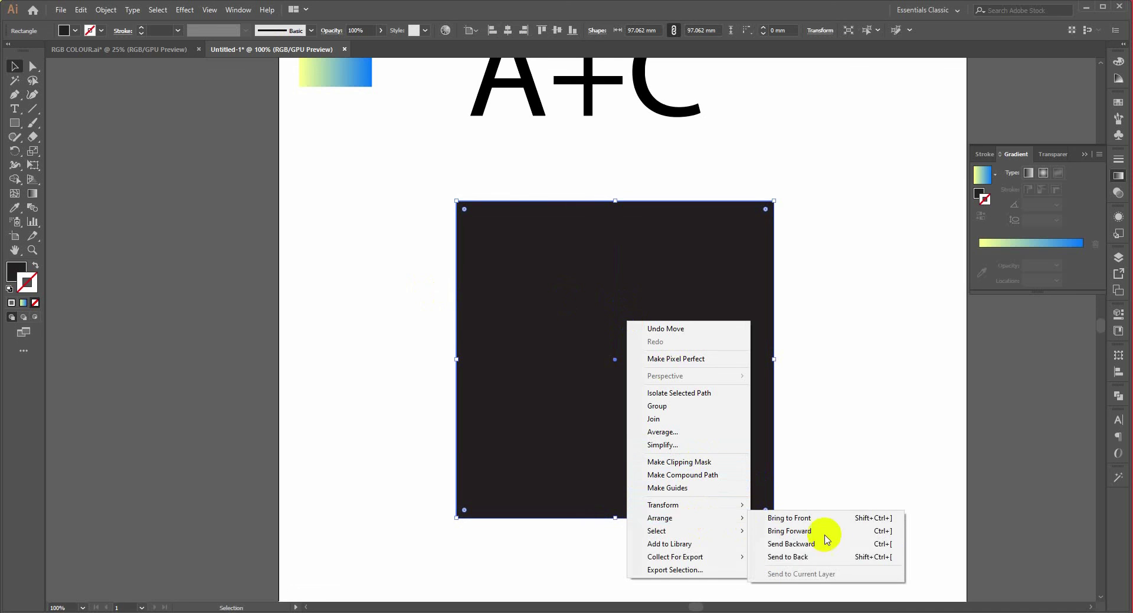
{"action": "left_click", "coordinate": [785, 557]}
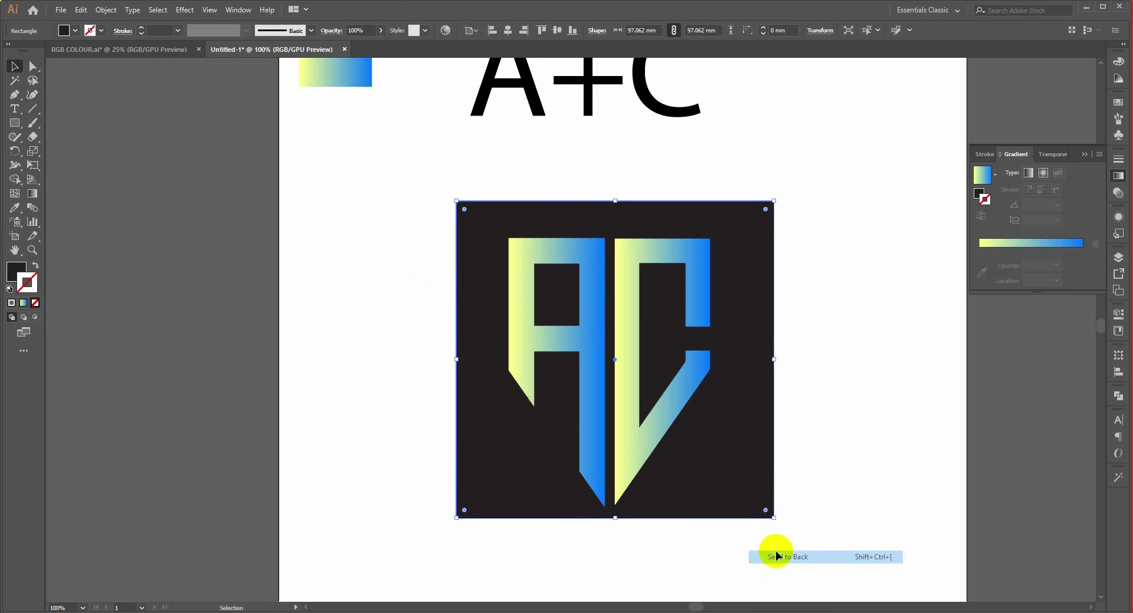
{"action": "left_click", "coordinate": [845, 532]}
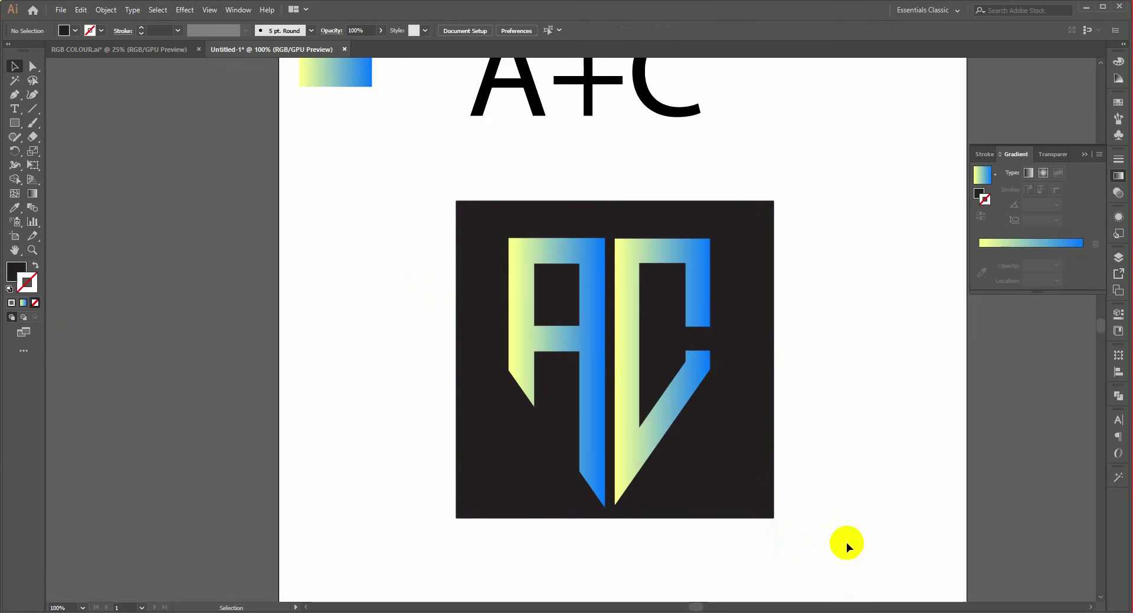